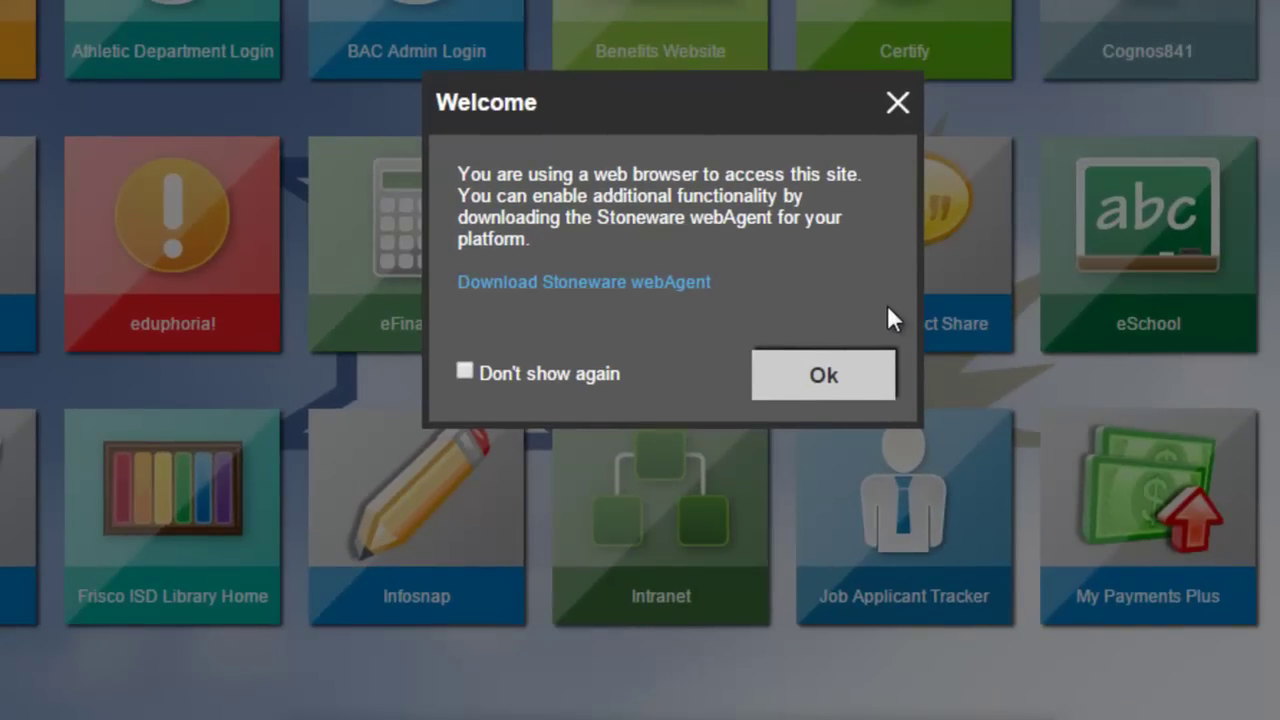
Dismiss the welcome notice and go back to the Home tiles
left_click(836, 380)
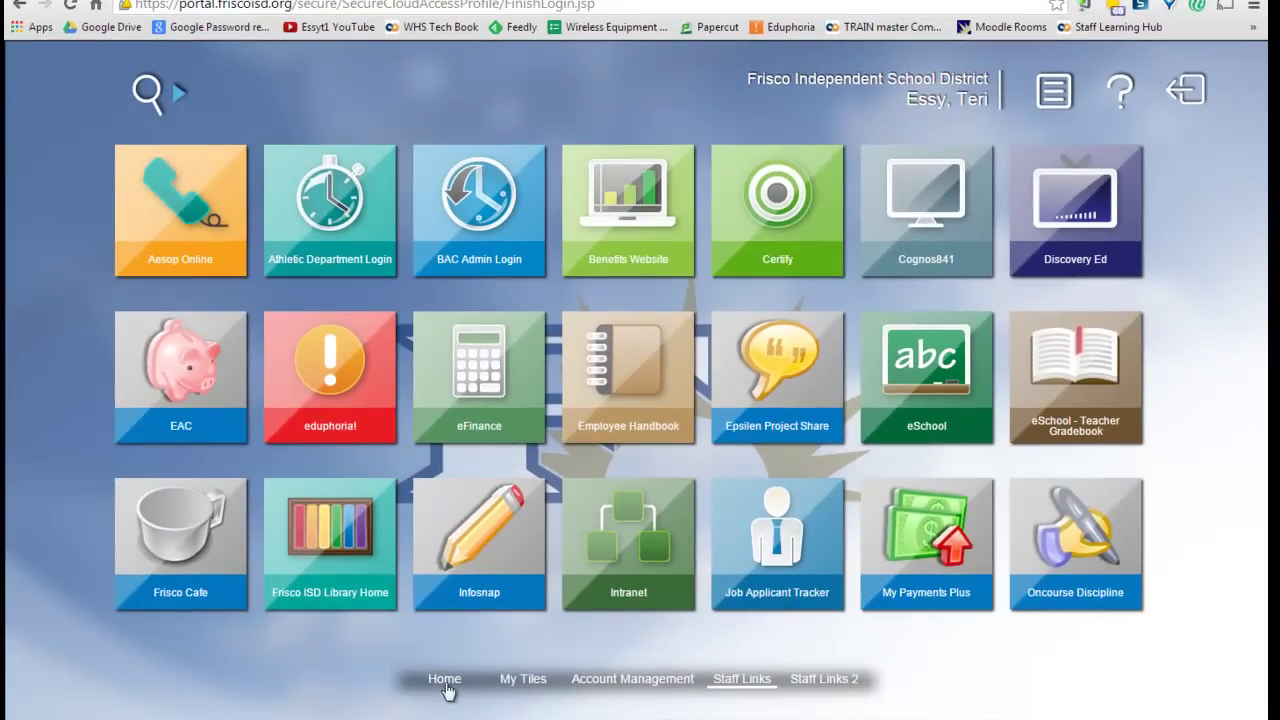
left_click(437, 683)
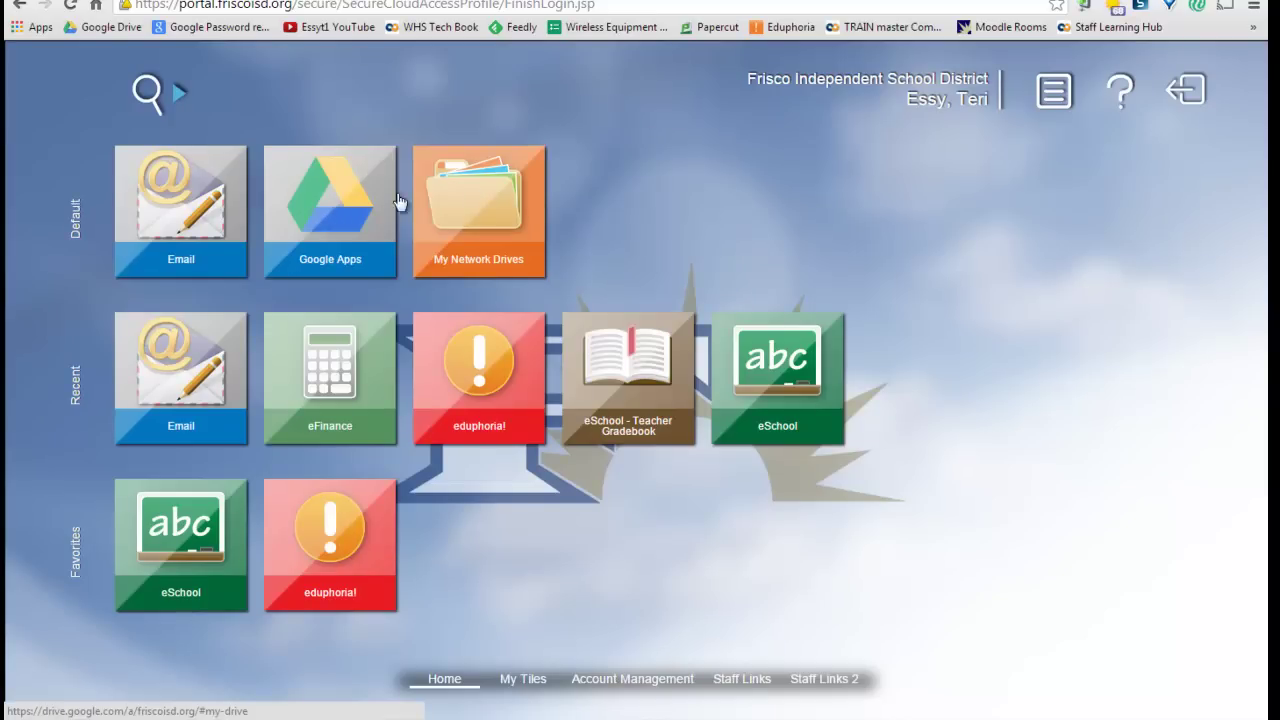
Open My Network Drives and refresh it to list H:, S_Drive_WHS, W: and WHS X:
left_click(493, 212)
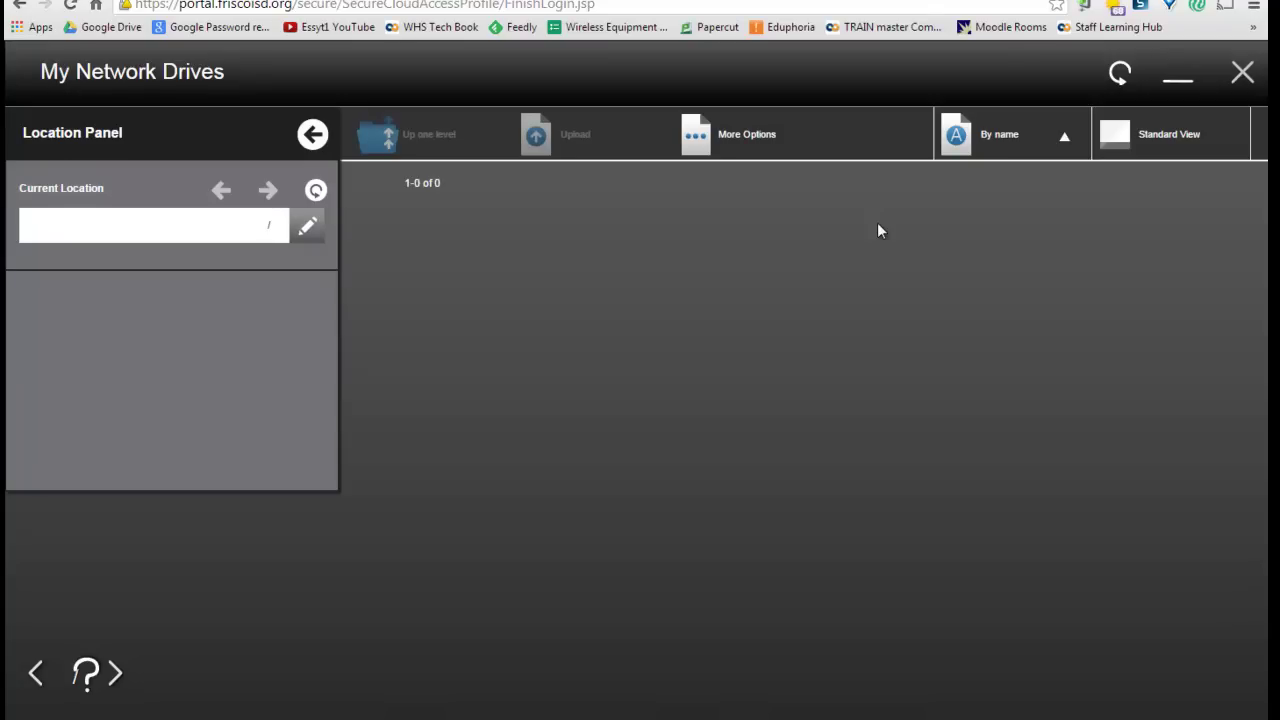
left_click(1119, 73)
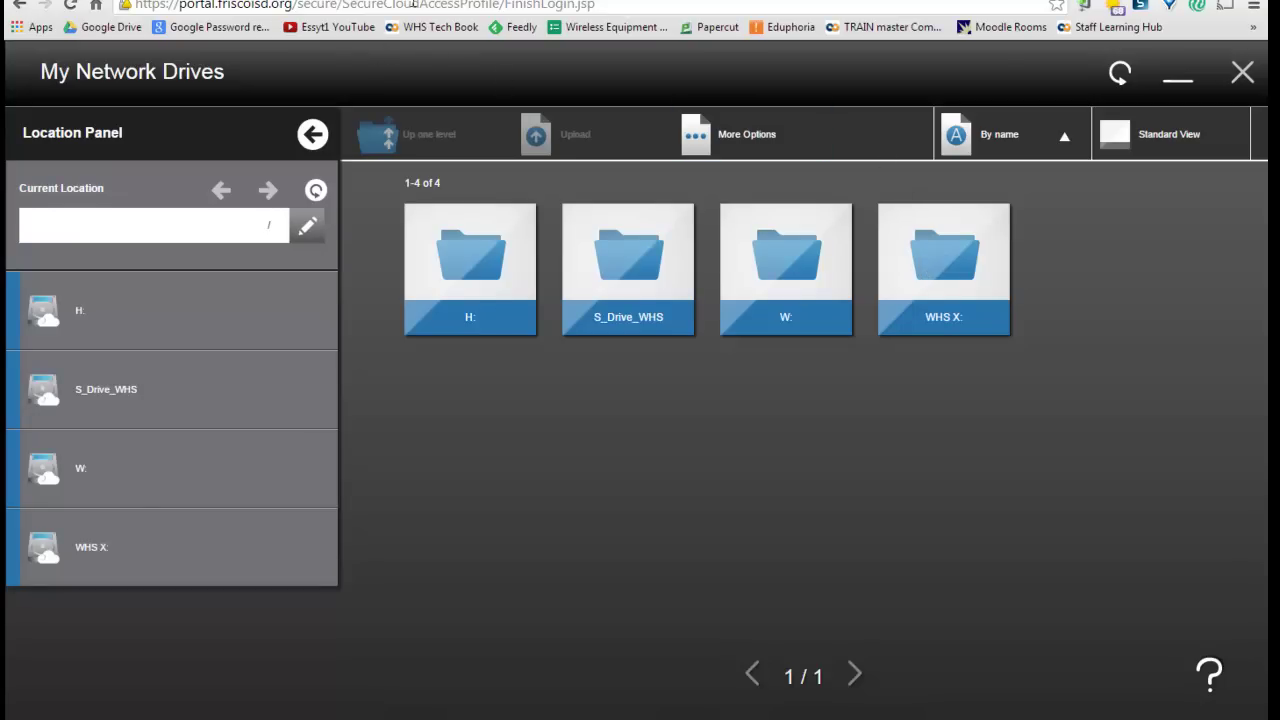
Return to the portal login page and sign in with the staff username and password
left_click(19, 5)
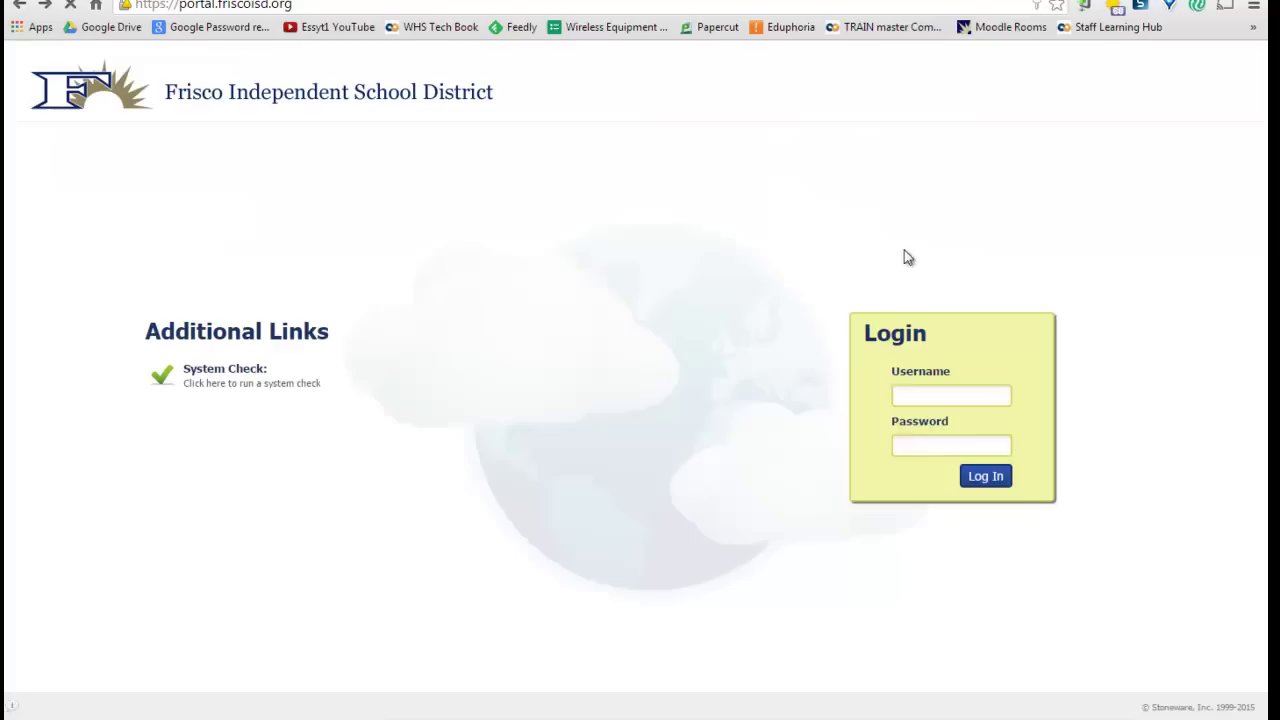
type("e")
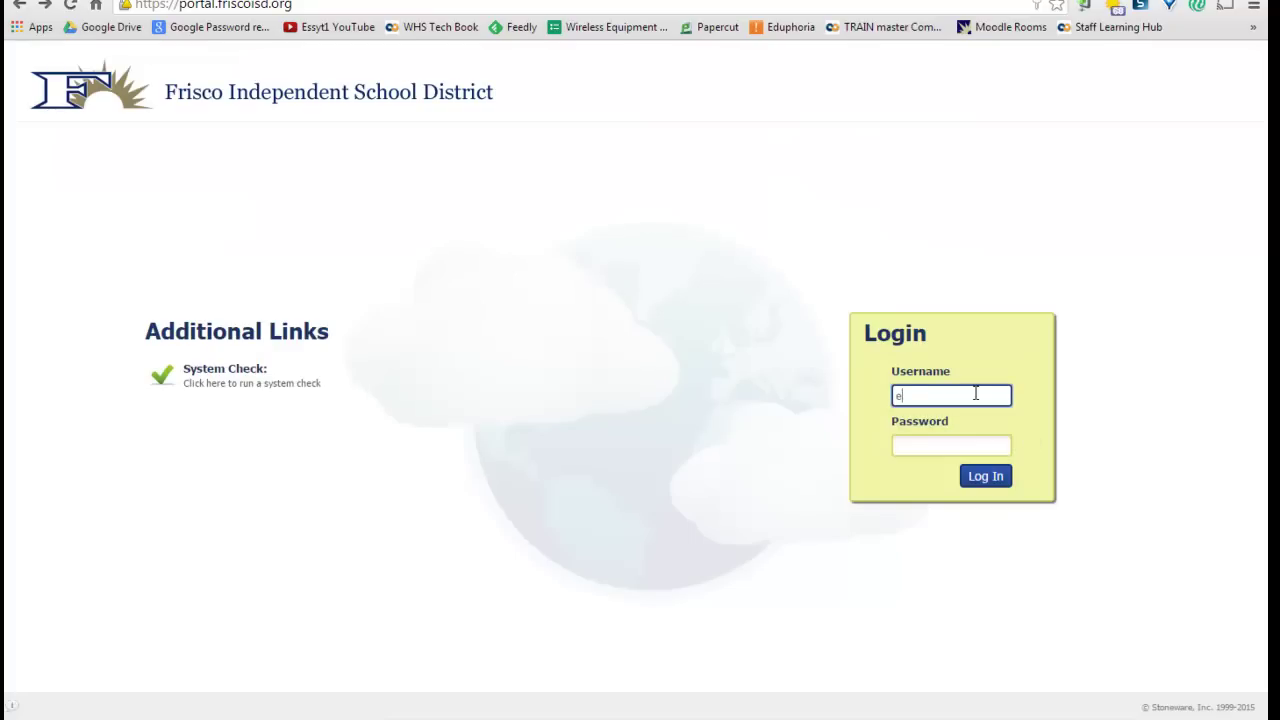
type("ssyt")
key("Tab")
type("********")
key("Return")
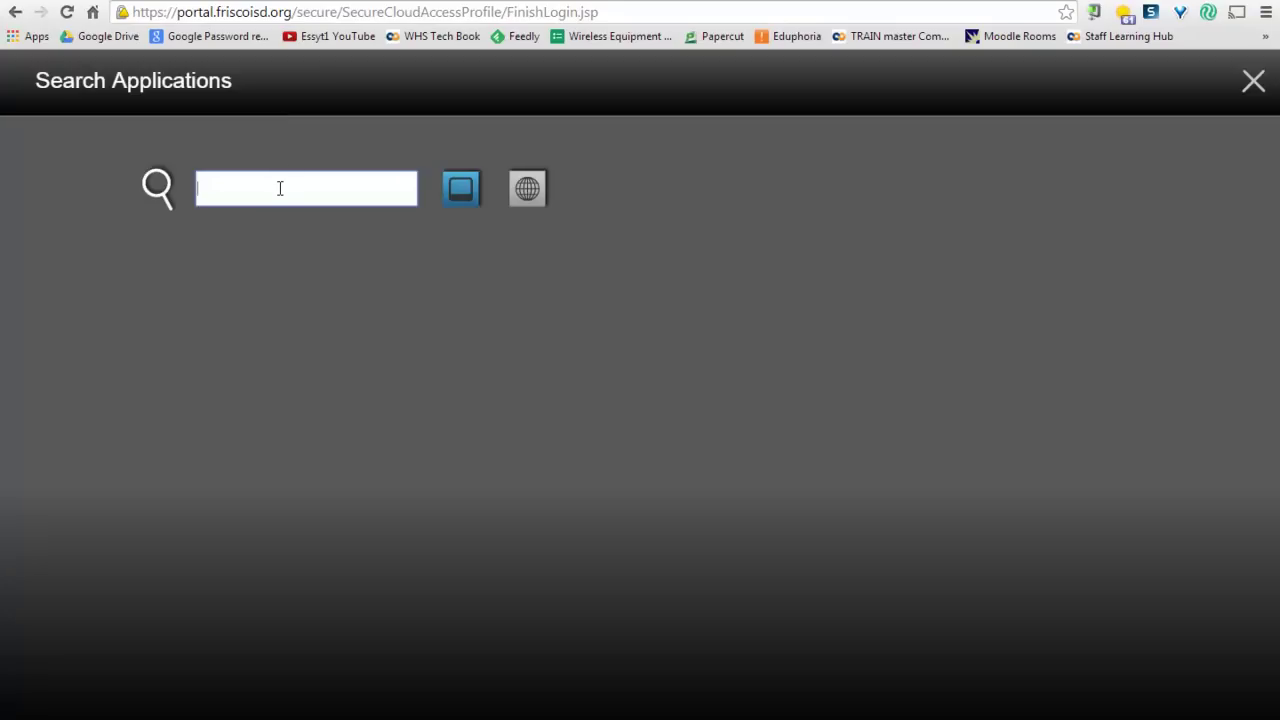
Search applications for 'eschool' to find eSchool and eSchool - Teacher Gradebook
type("esch")
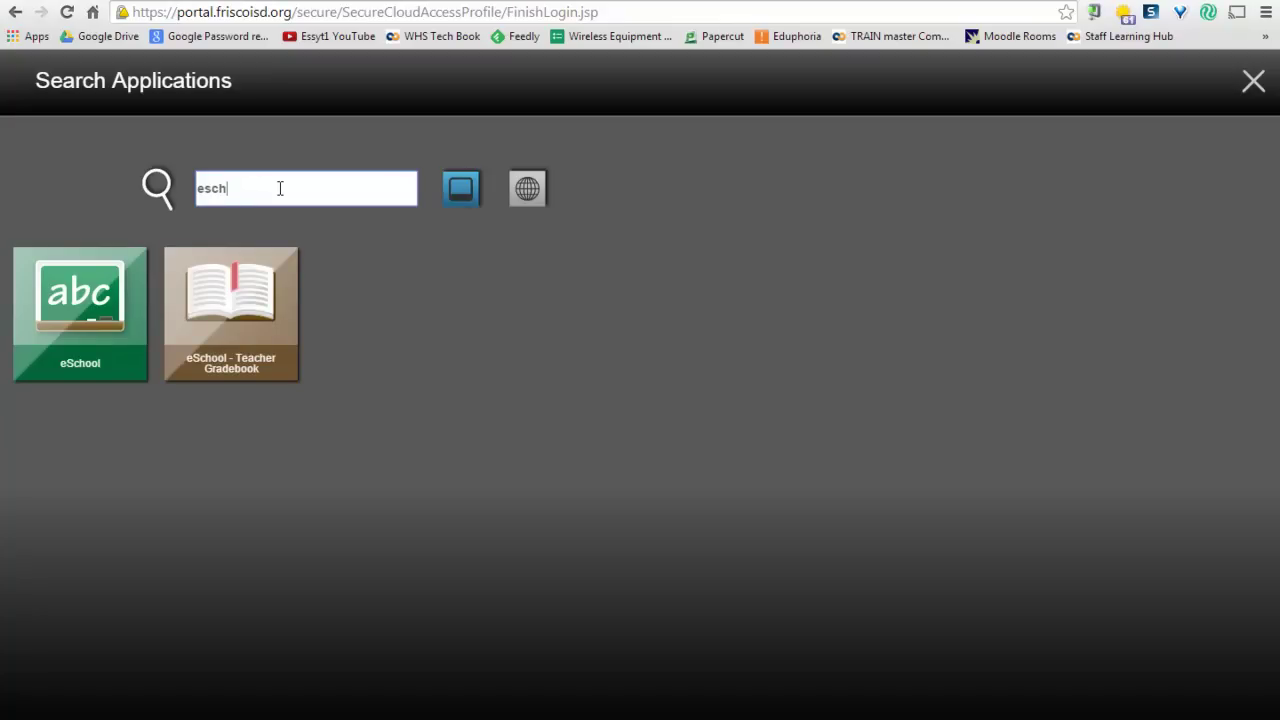
type("oo")
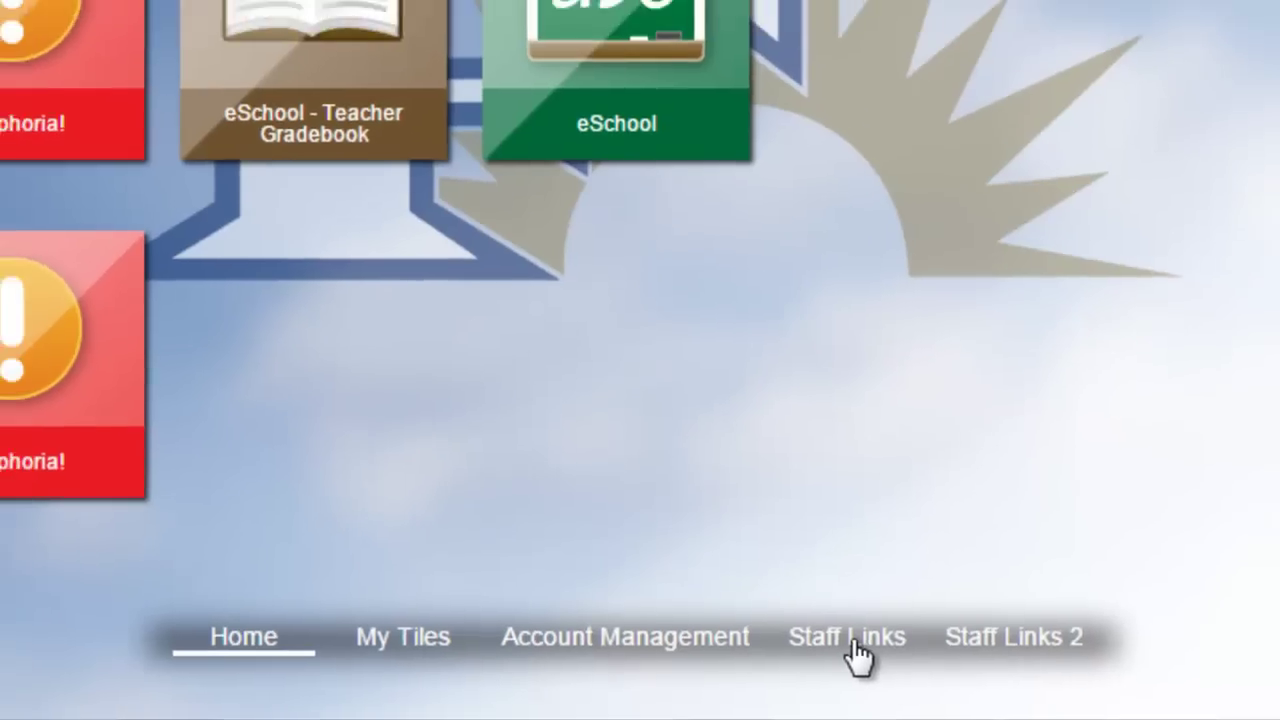
Browse the Staff Links and Staff Links 2 tiles, ending on Staff Links
left_click(860, 638)
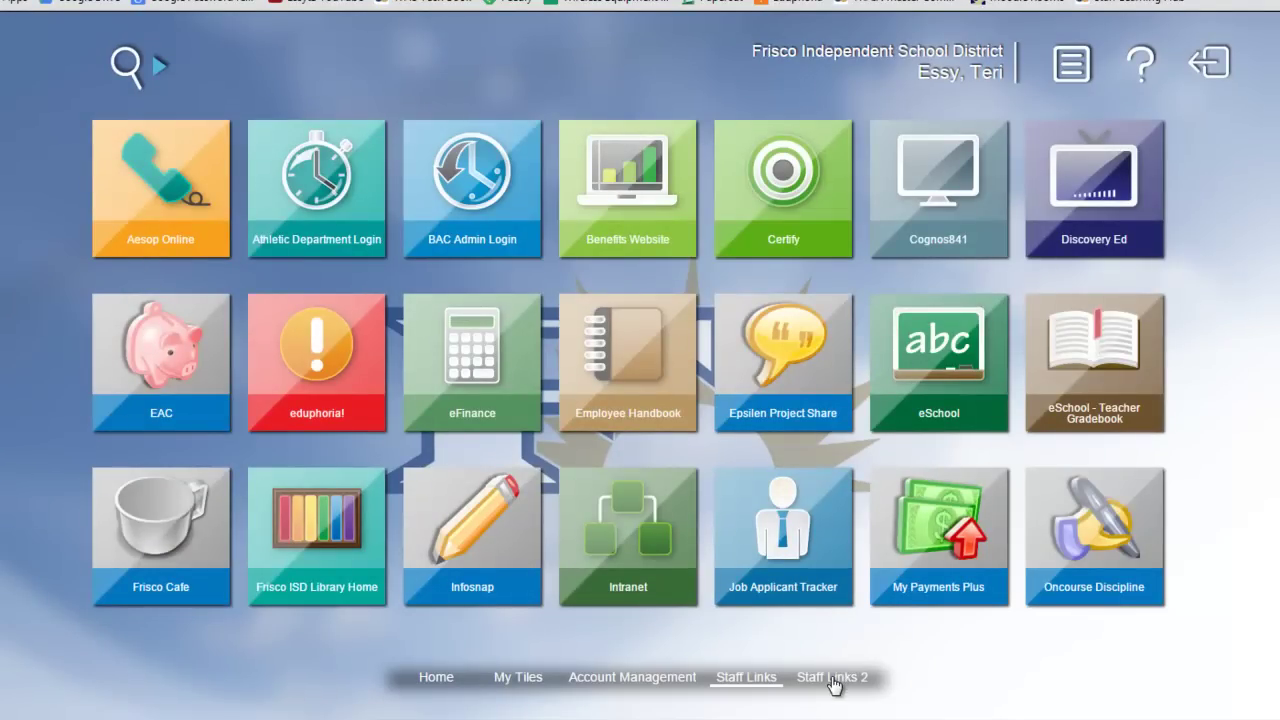
left_click(833, 680)
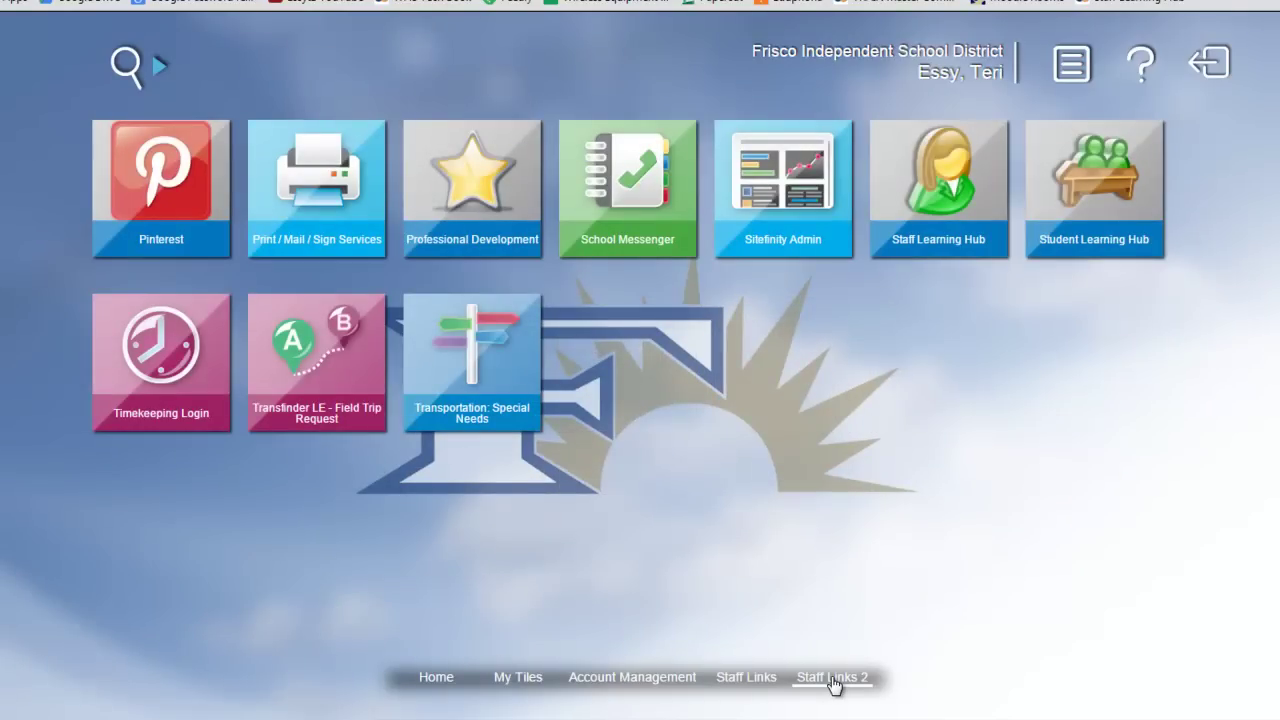
left_click(746, 680)
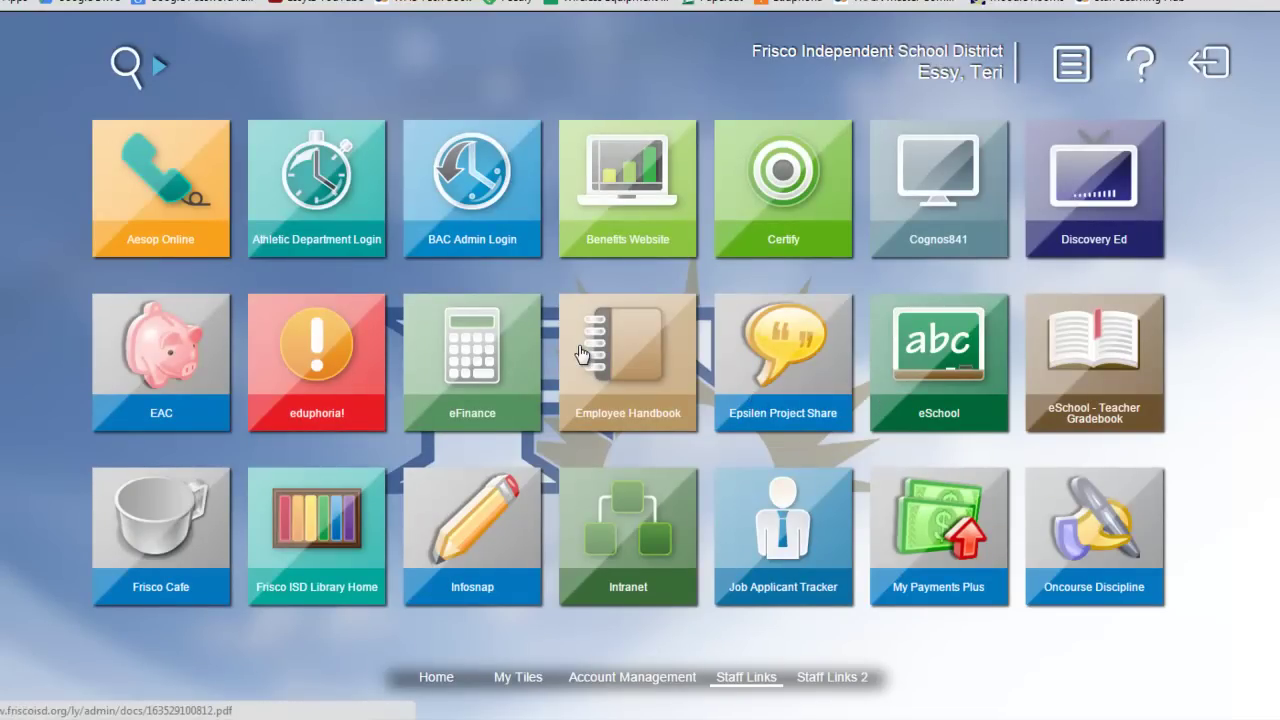
Launch eduphoria!, then eSchool - Teacher Gradebook, which downloads webNetworkSlingshot.exe
left_click(322, 357)
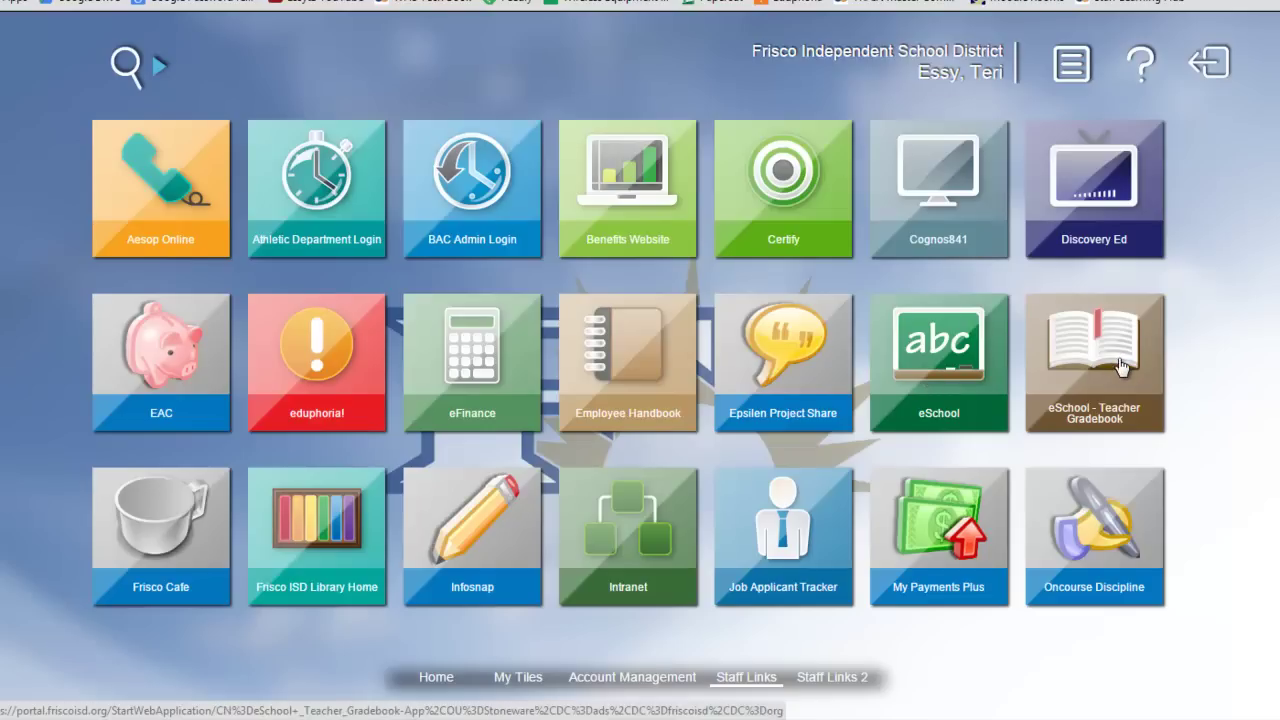
left_click(938, 372)
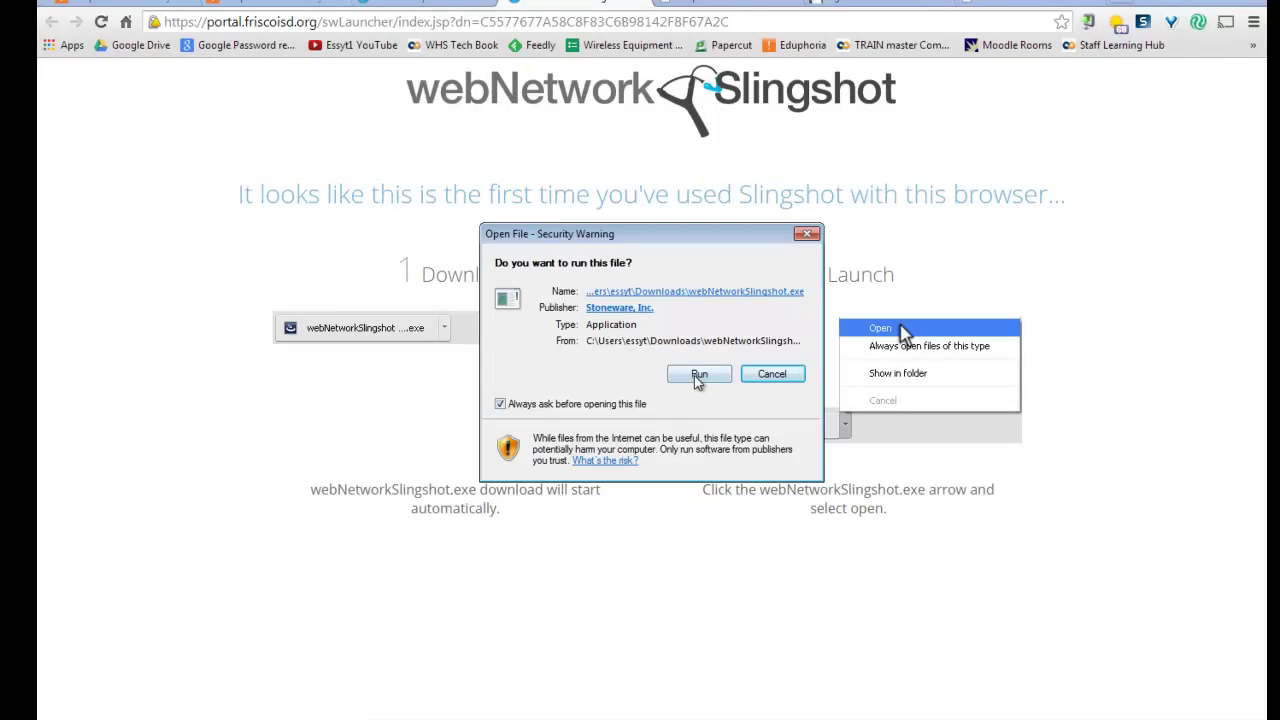
Run the Slingshot installer, allow its access request, and minimize the eSchoolPlus window
left_click(698, 375)
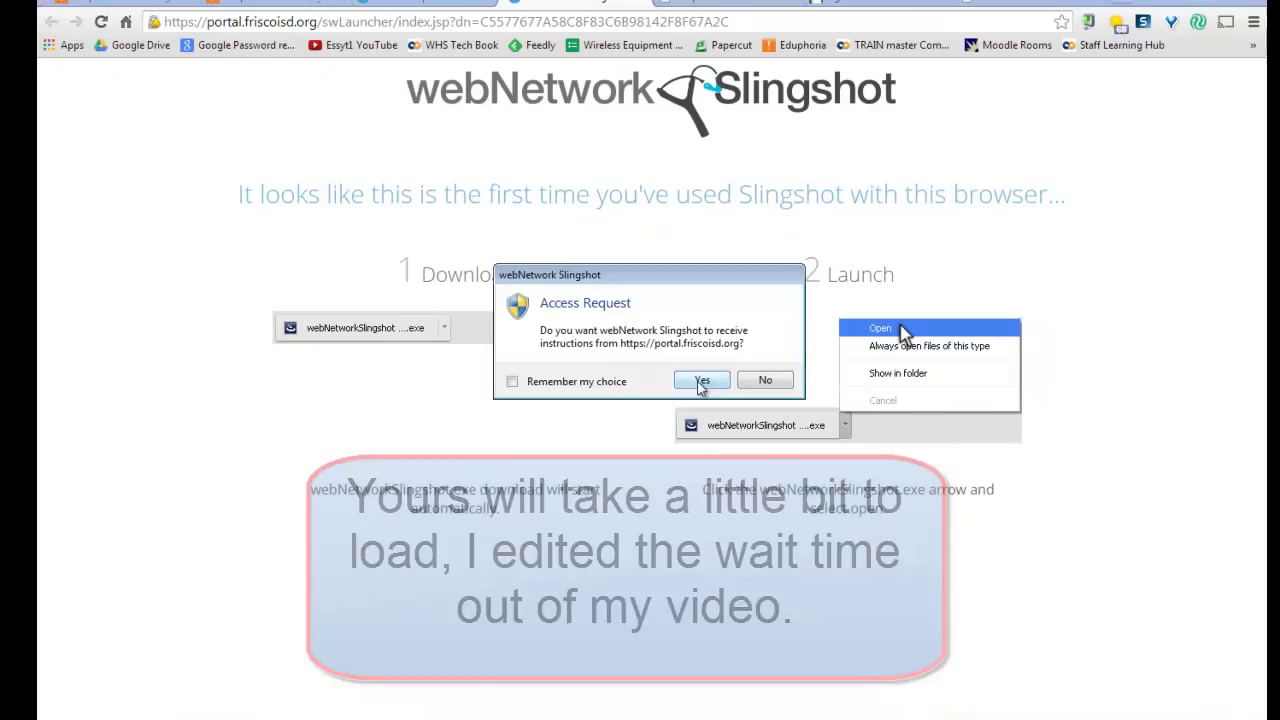
left_click(702, 384)
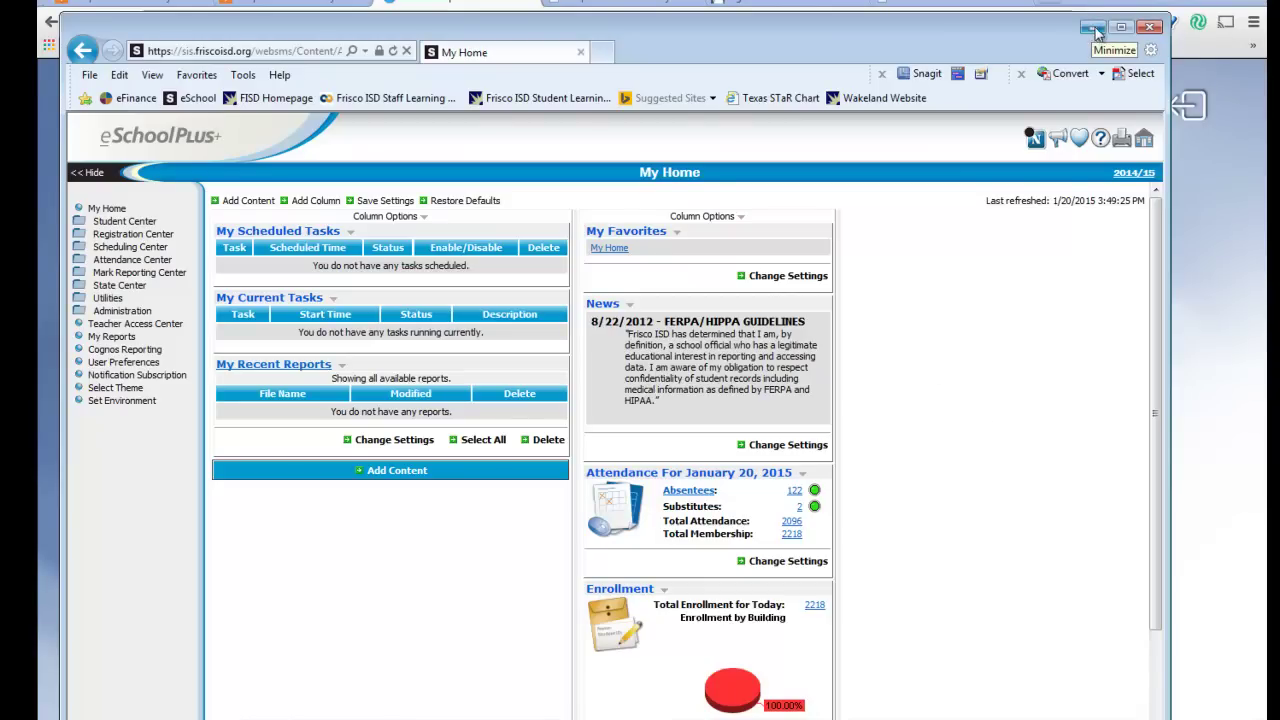
left_click(1226, 193)
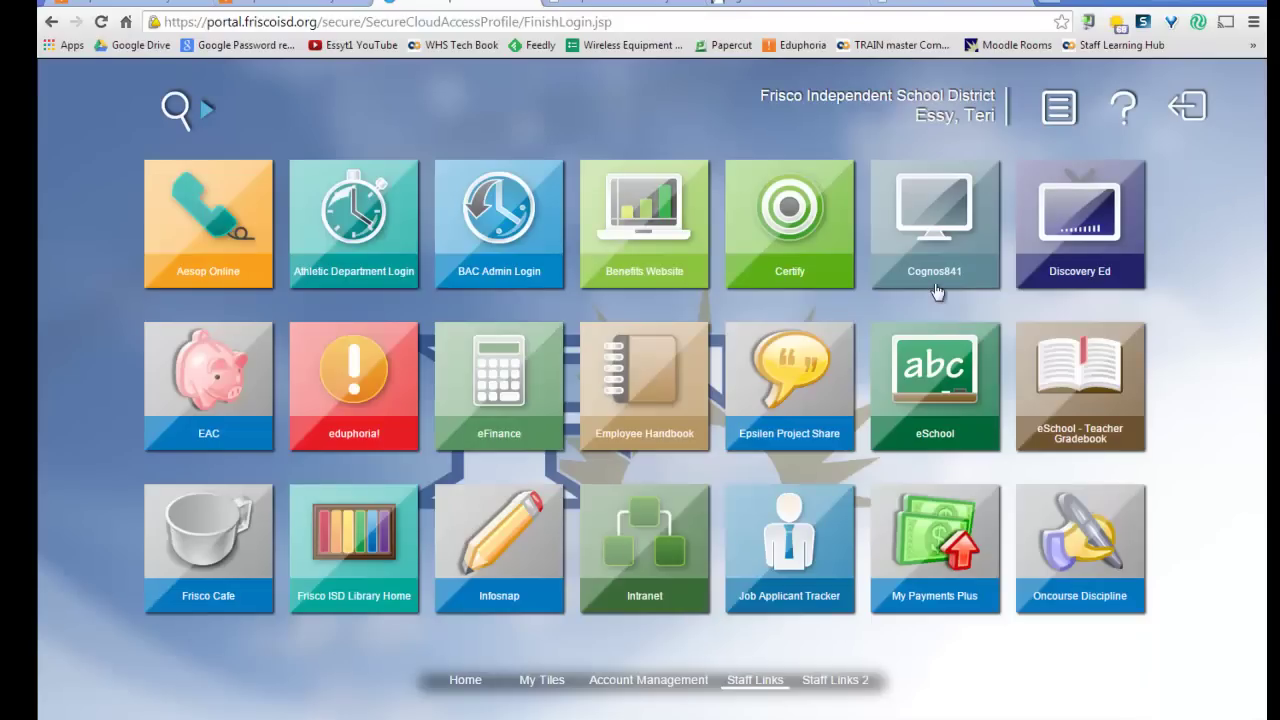
Launch eFinance through Slingshot, allowing portal access with Remember my choice ticked
left_click(497, 399)
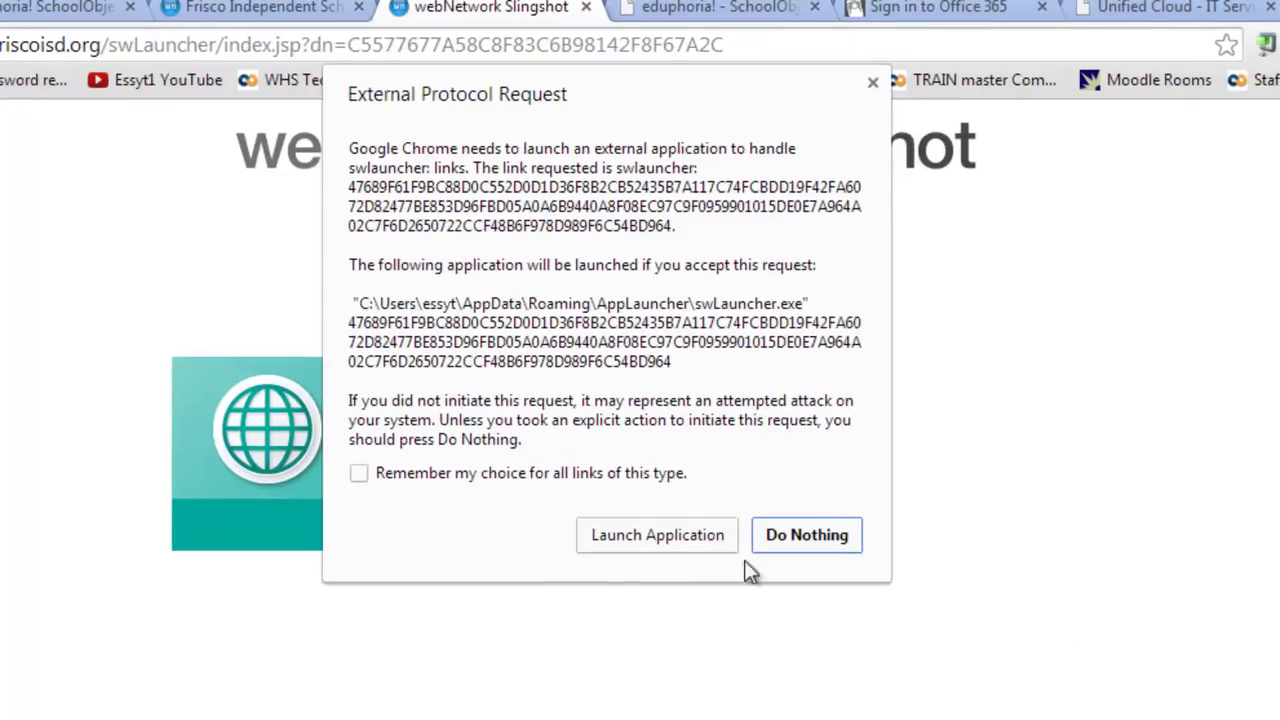
left_click(689, 533)
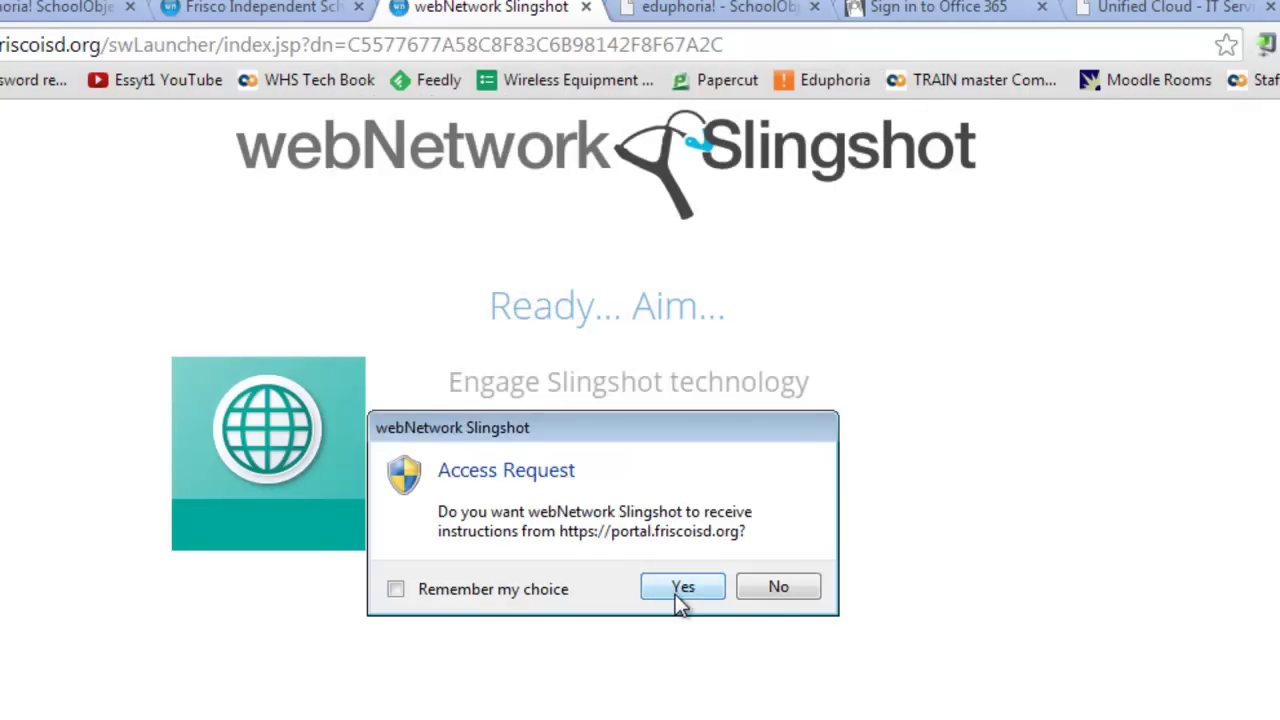
left_click(395, 589)
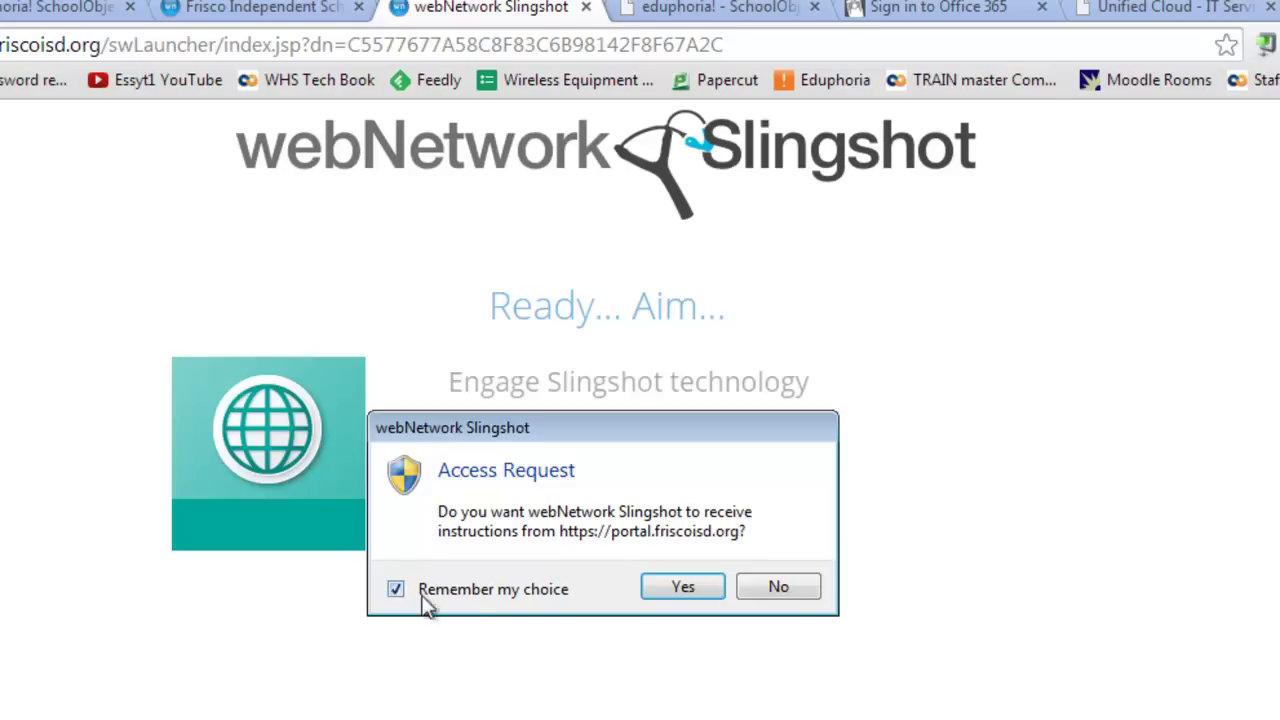
left_click(680, 590)
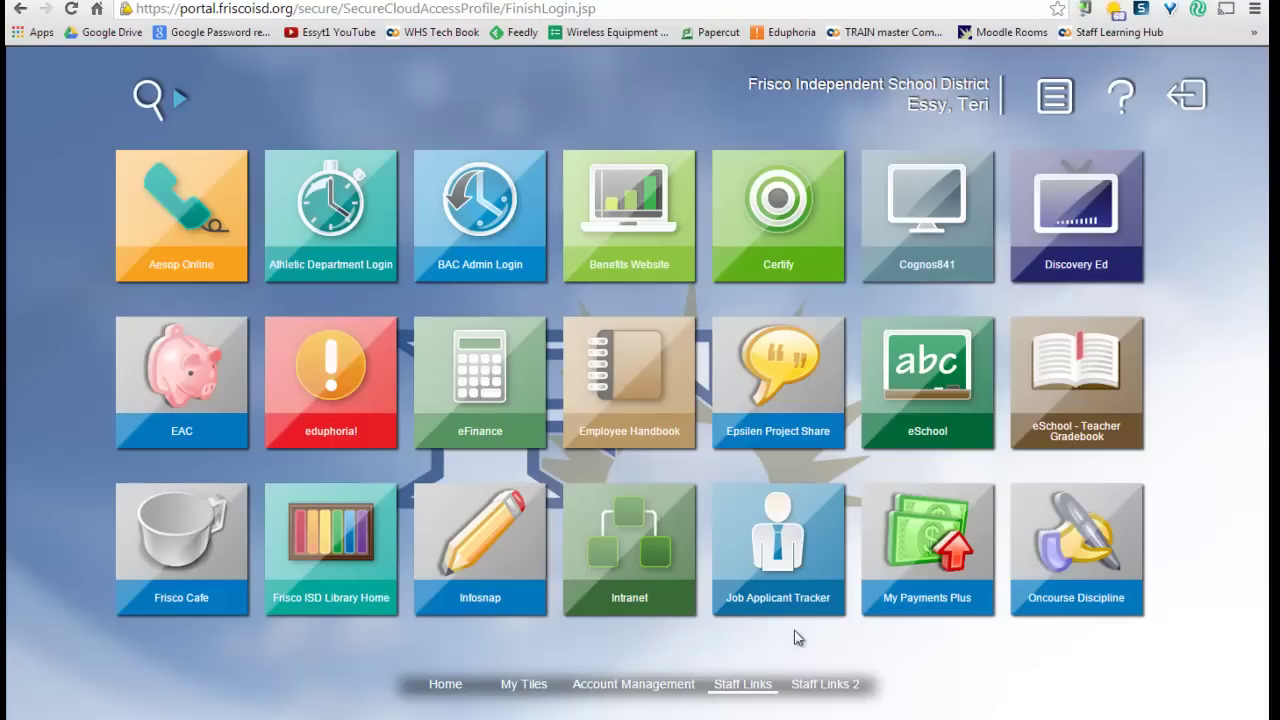
Add eSchool - Teacher Gradebook to Favorites from the Home tiles
left_click(446, 688)
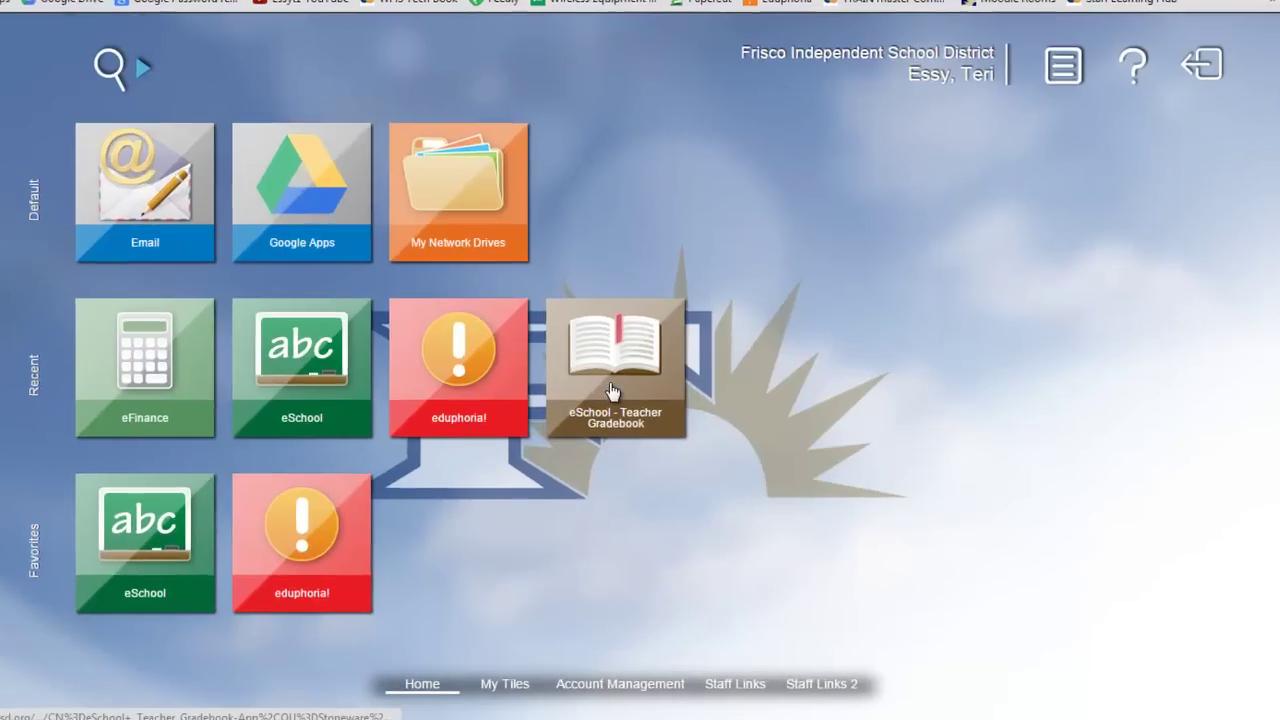
right_click(624, 406)
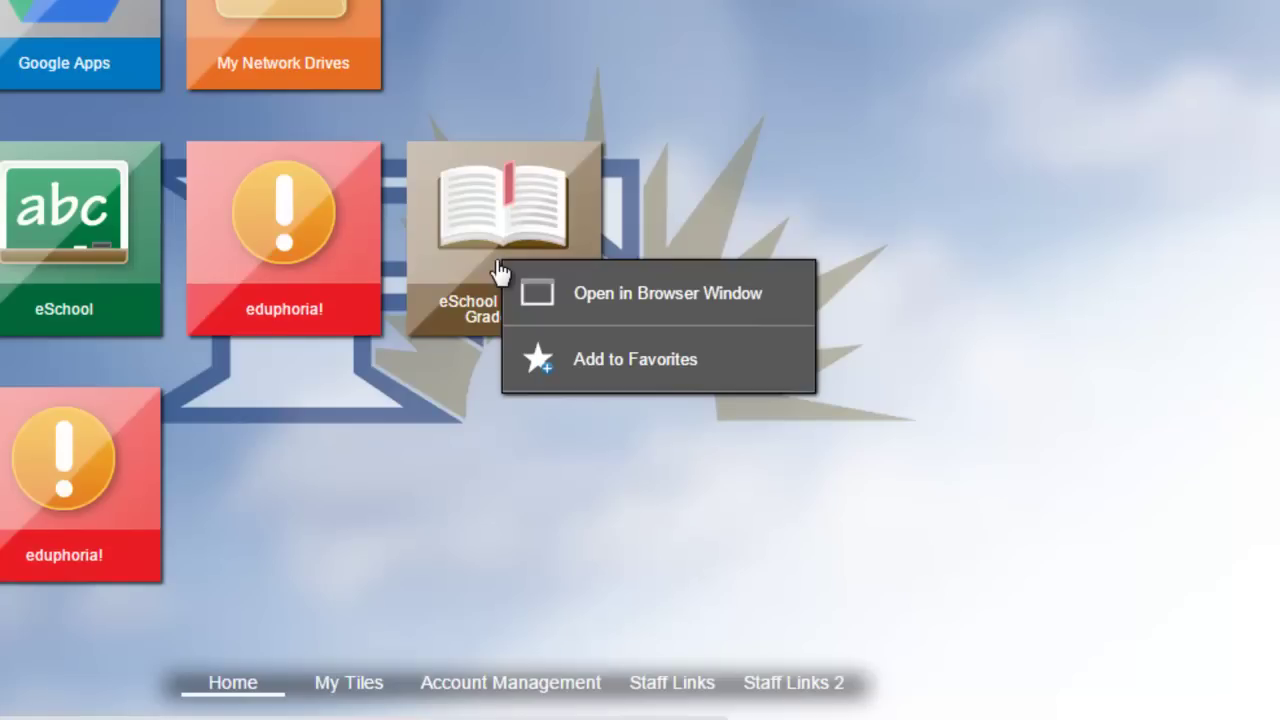
left_click(641, 370)
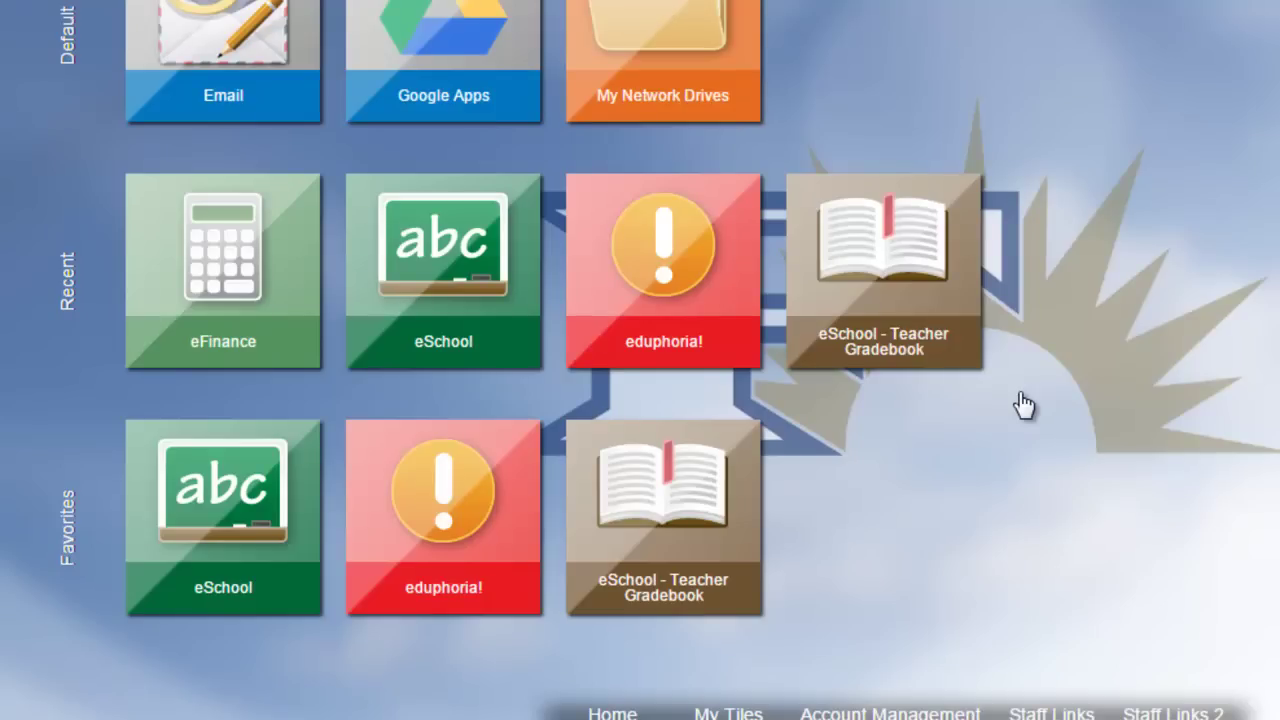
Move eduphoria! to the end of Favorites by removing it and re-adding it from Recent
right_click(443, 518)
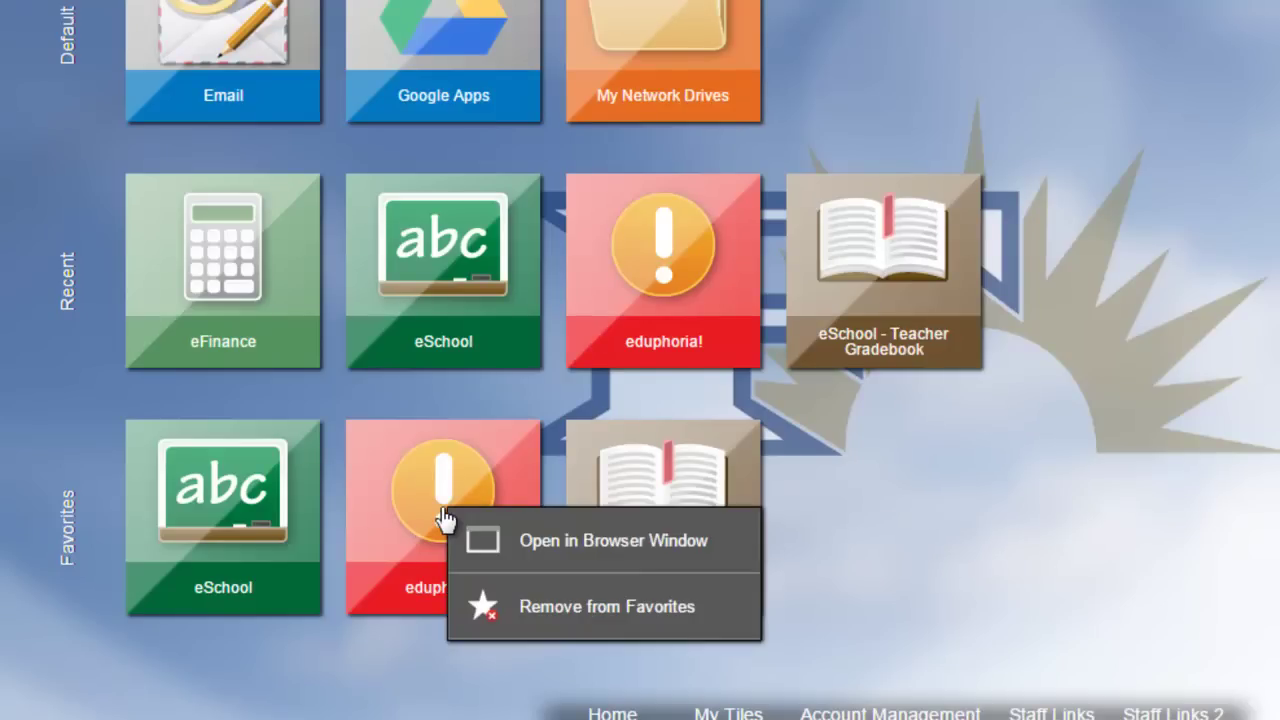
left_click(591, 610)
right_click(624, 346)
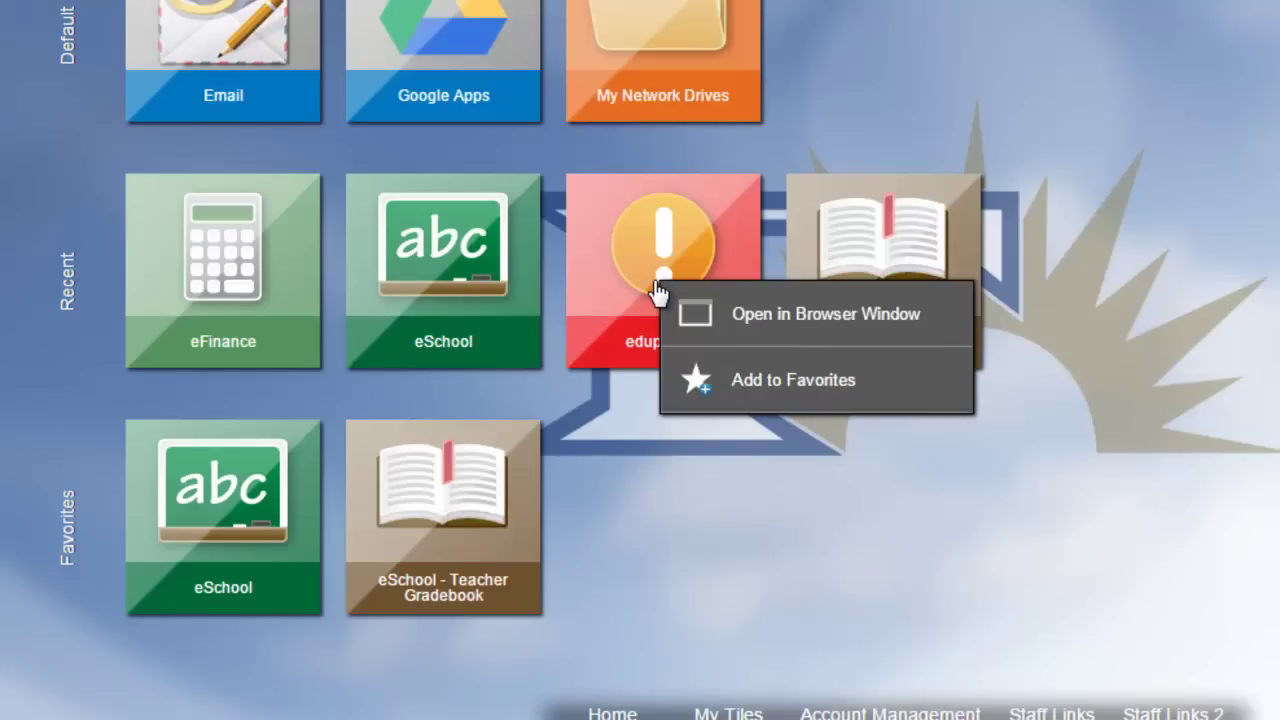
left_click(771, 389)
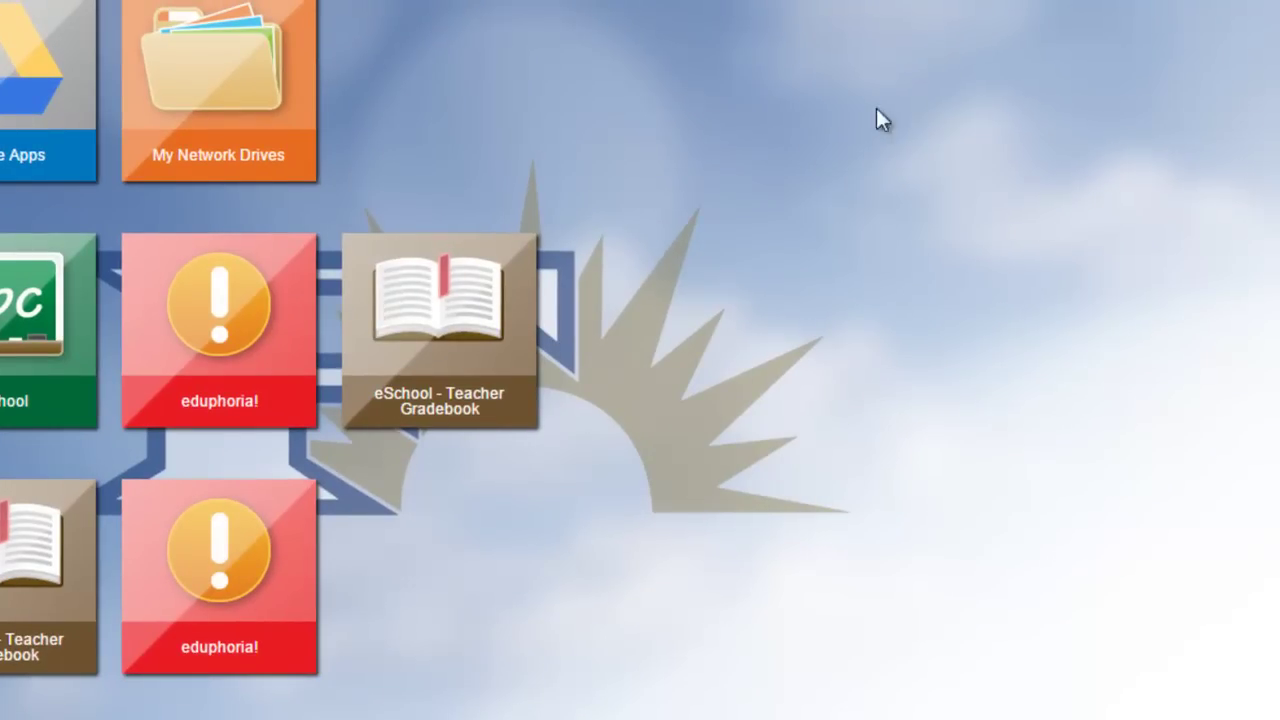
Set the desktop wallpaper to wn6-lights.jpg and turn on small tiles
right_click(728, 113)
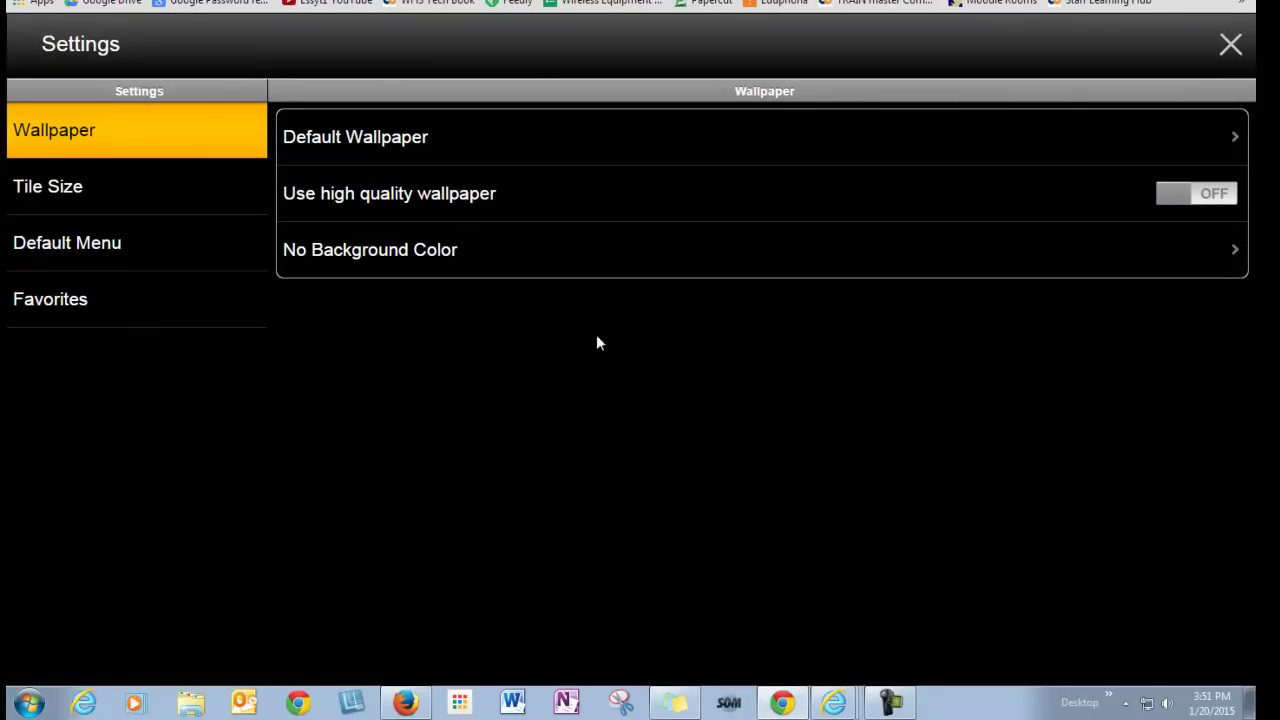
left_click(1236, 140)
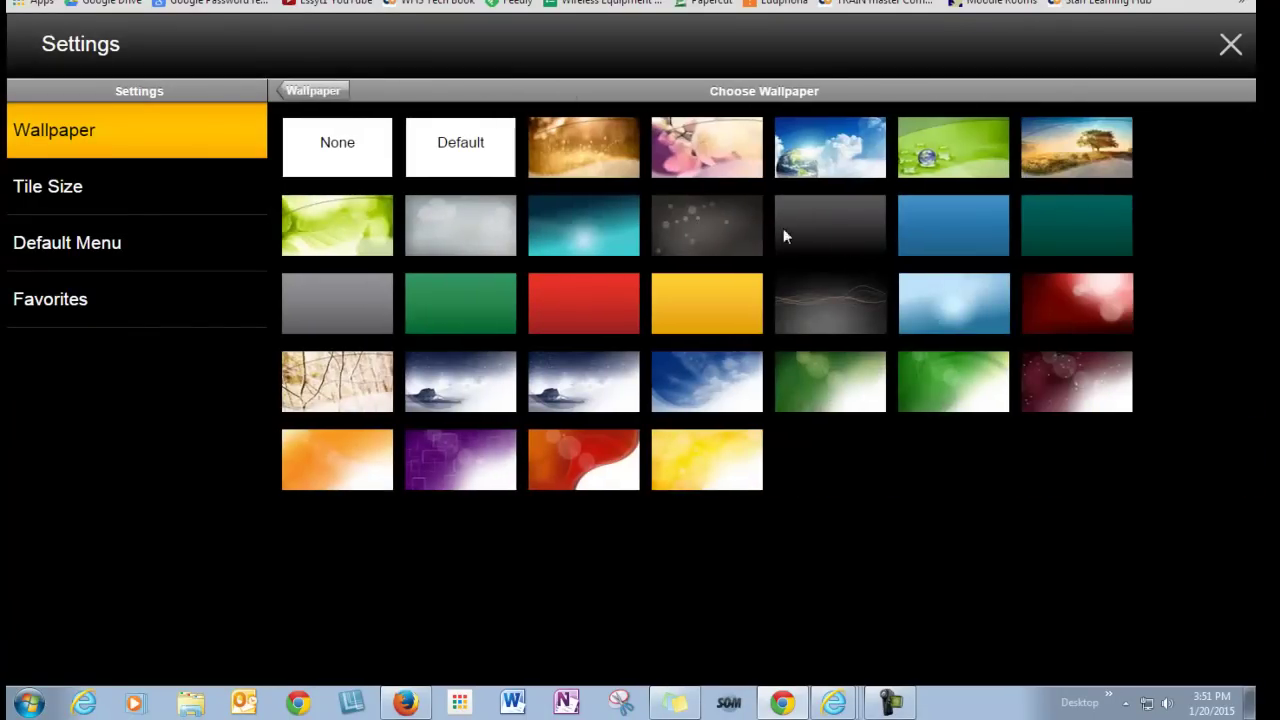
left_click(1085, 390)
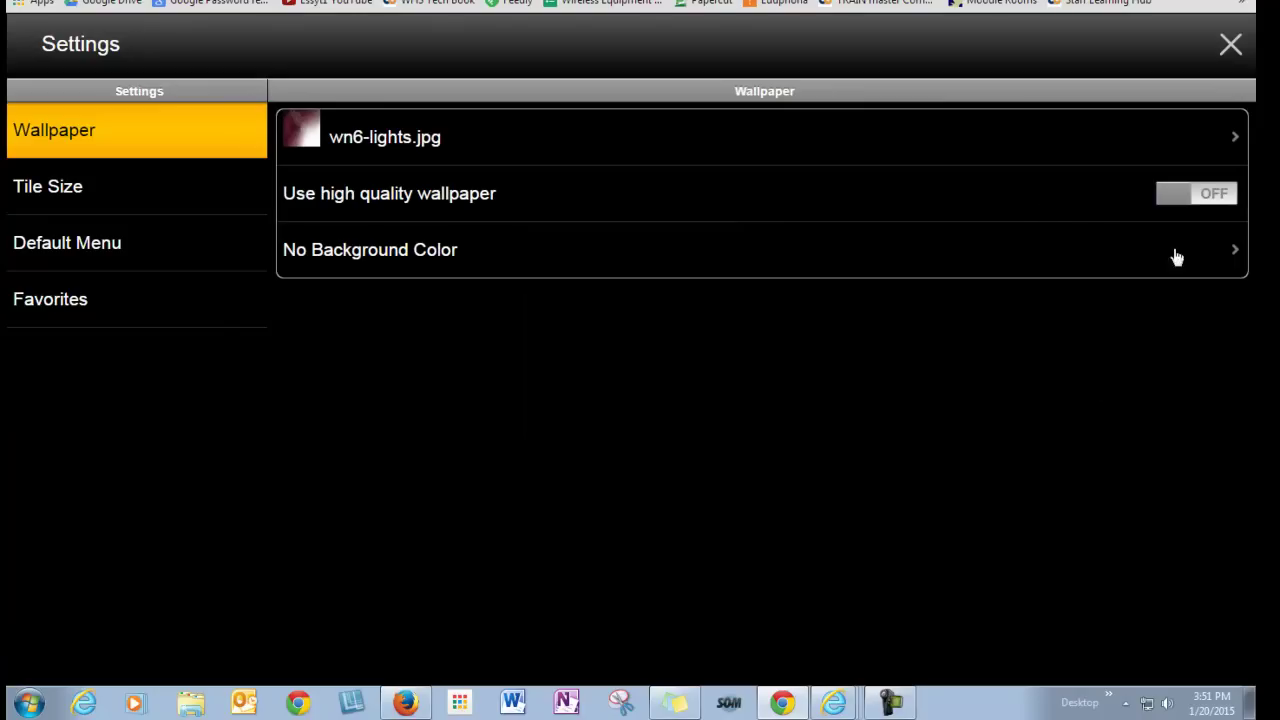
left_click(93, 203)
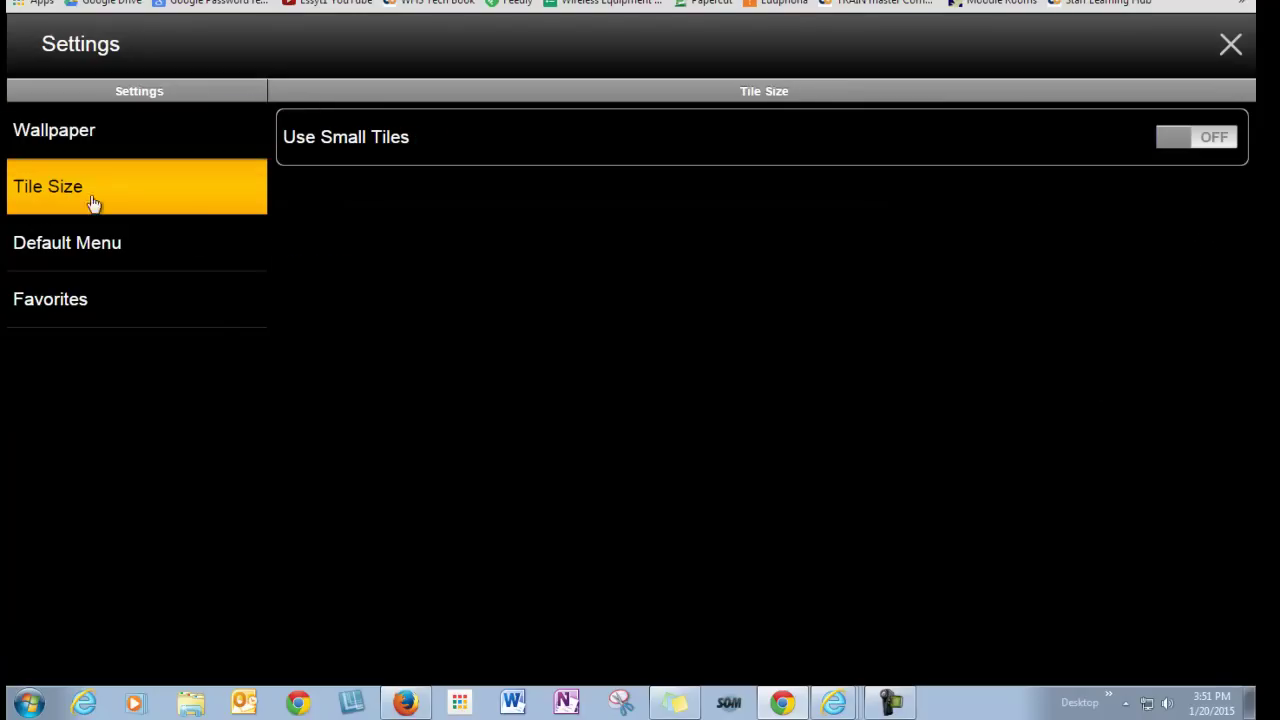
left_click(1175, 140)
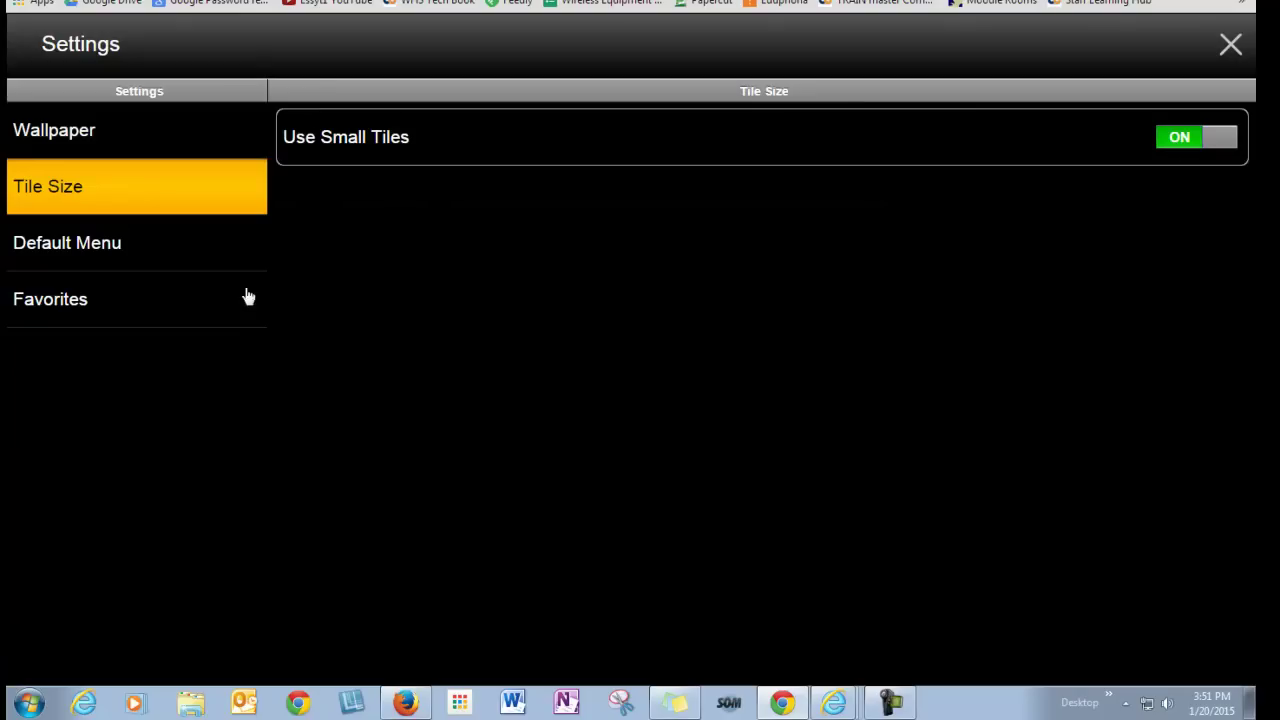
Mark Aesop Online as a favorite app and close Settings
left_click(46, 248)
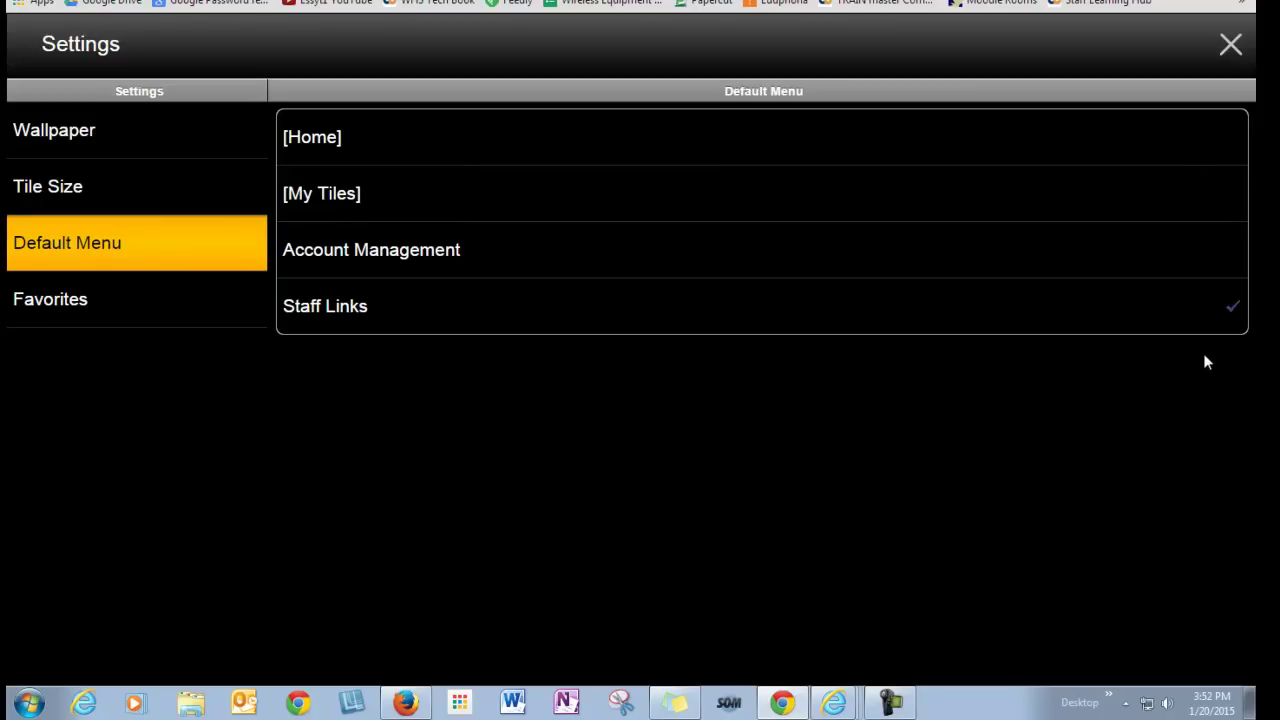
left_click(64, 298)
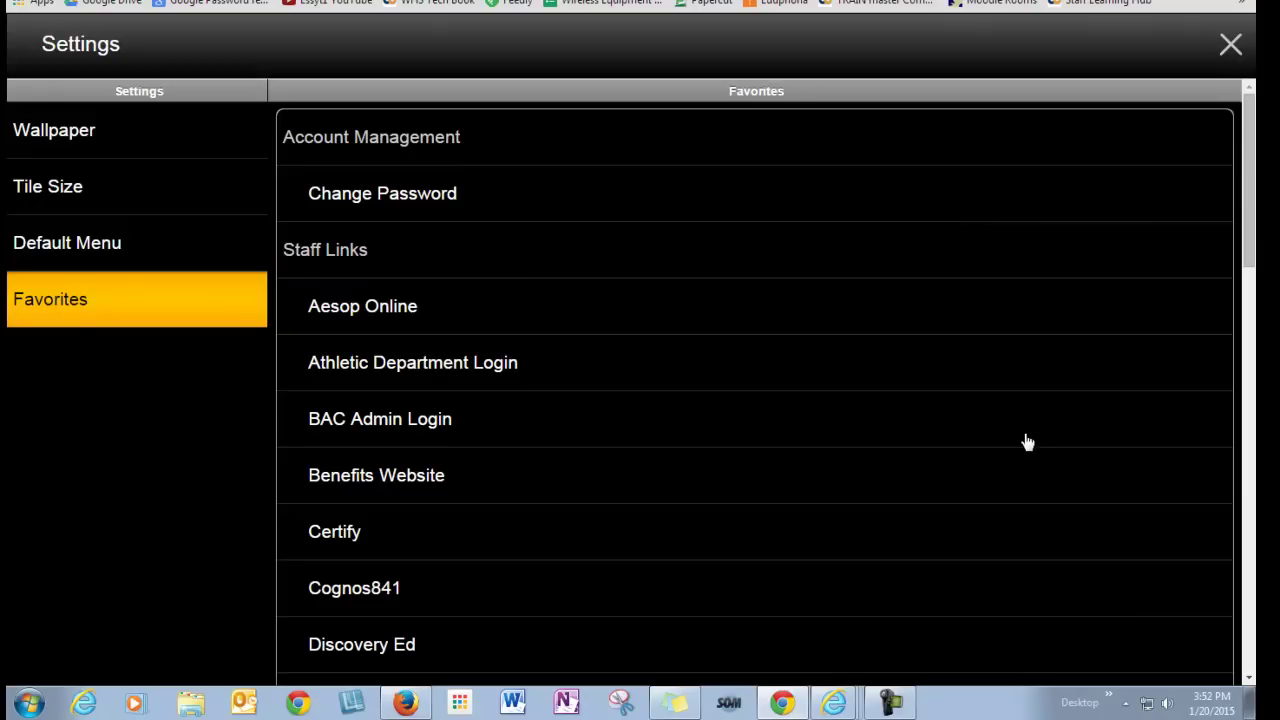
scroll(1027, 442, "down", 1)
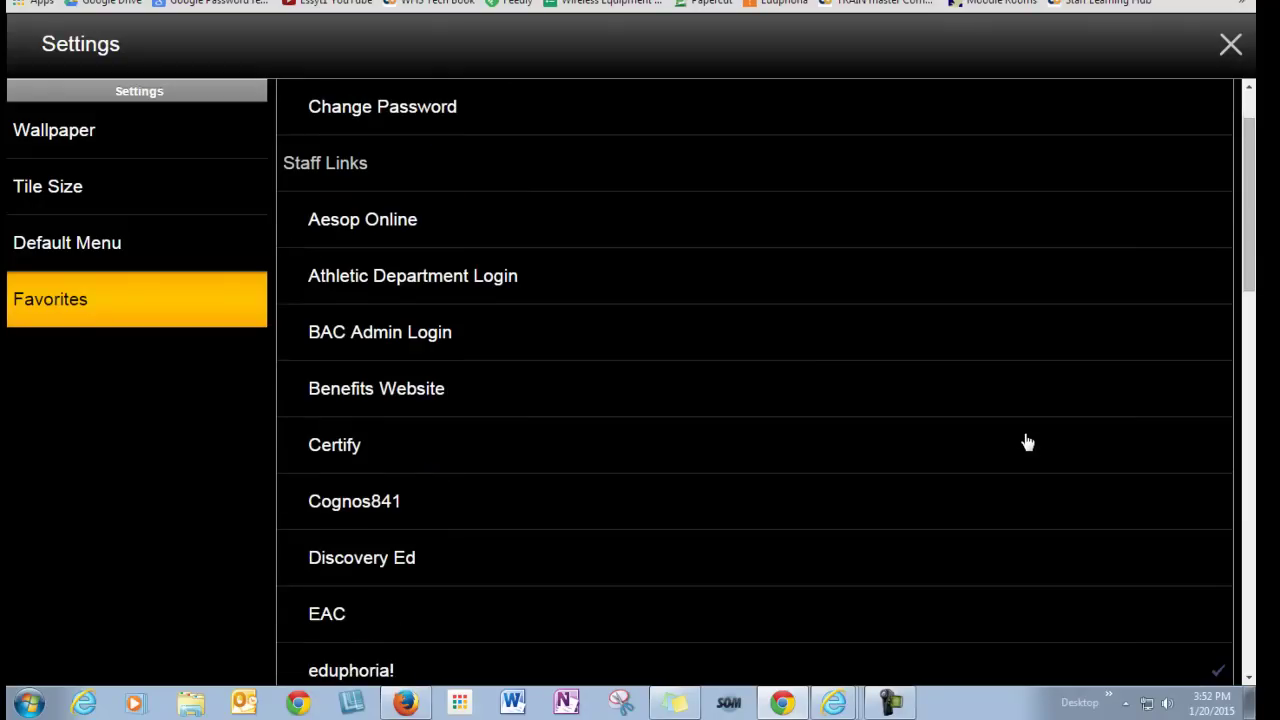
left_click(1188, 214)
left_click(1230, 47)
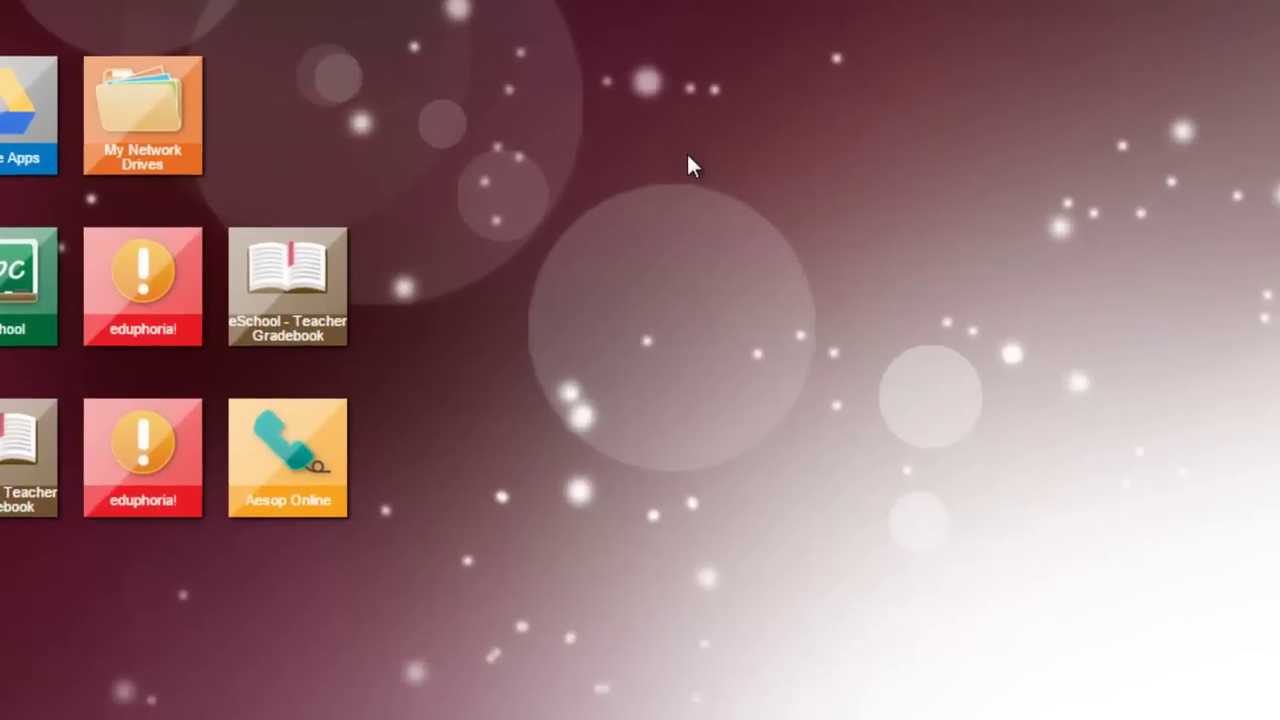
right_click(690, 152)
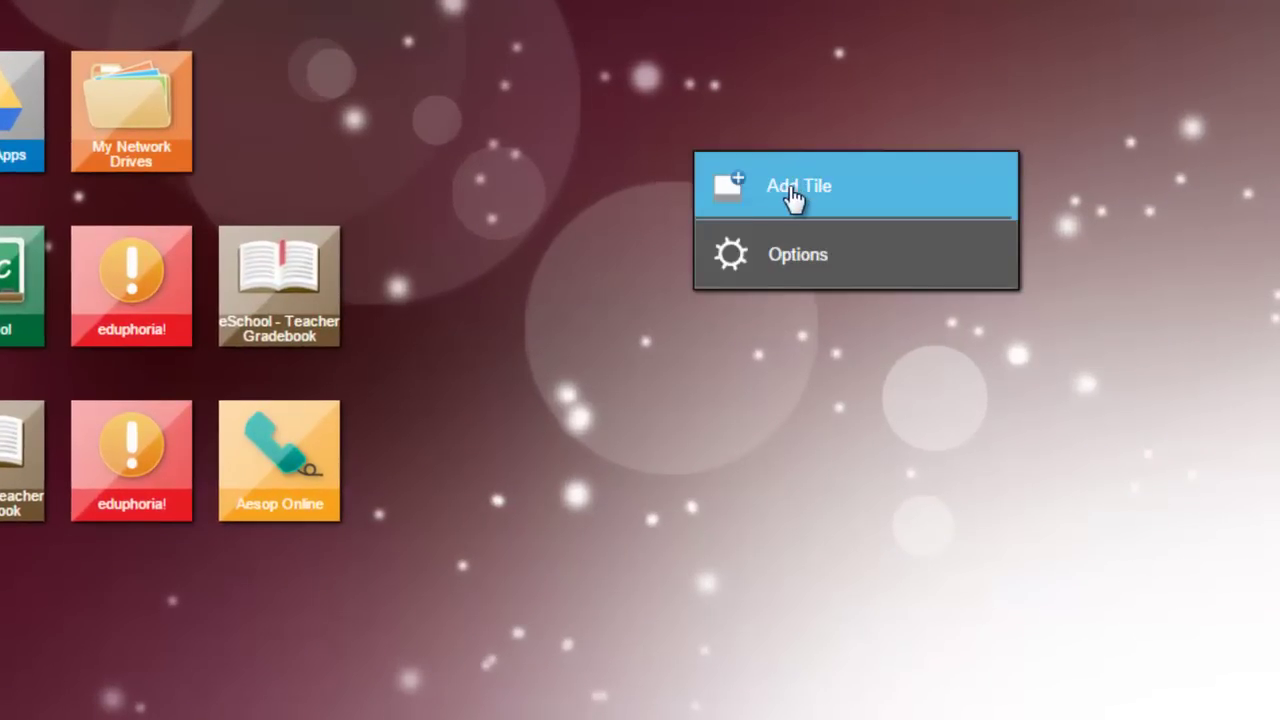
left_click(792, 188)
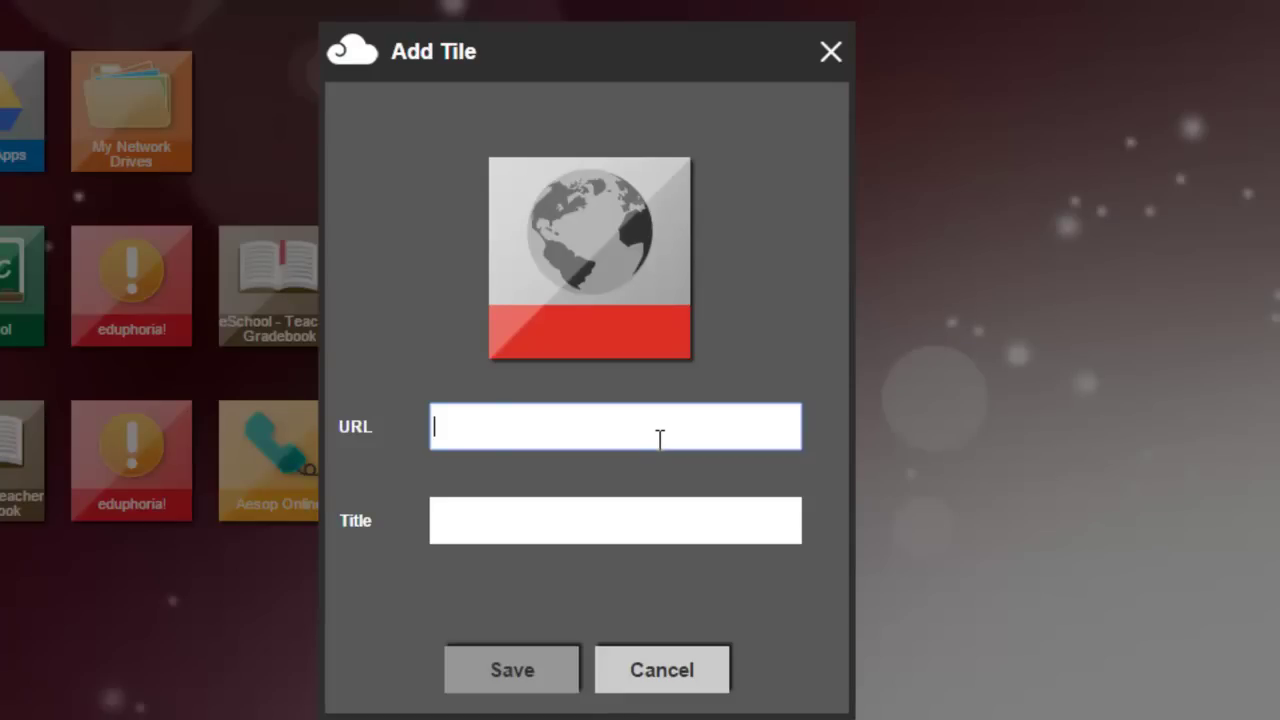
type("www")
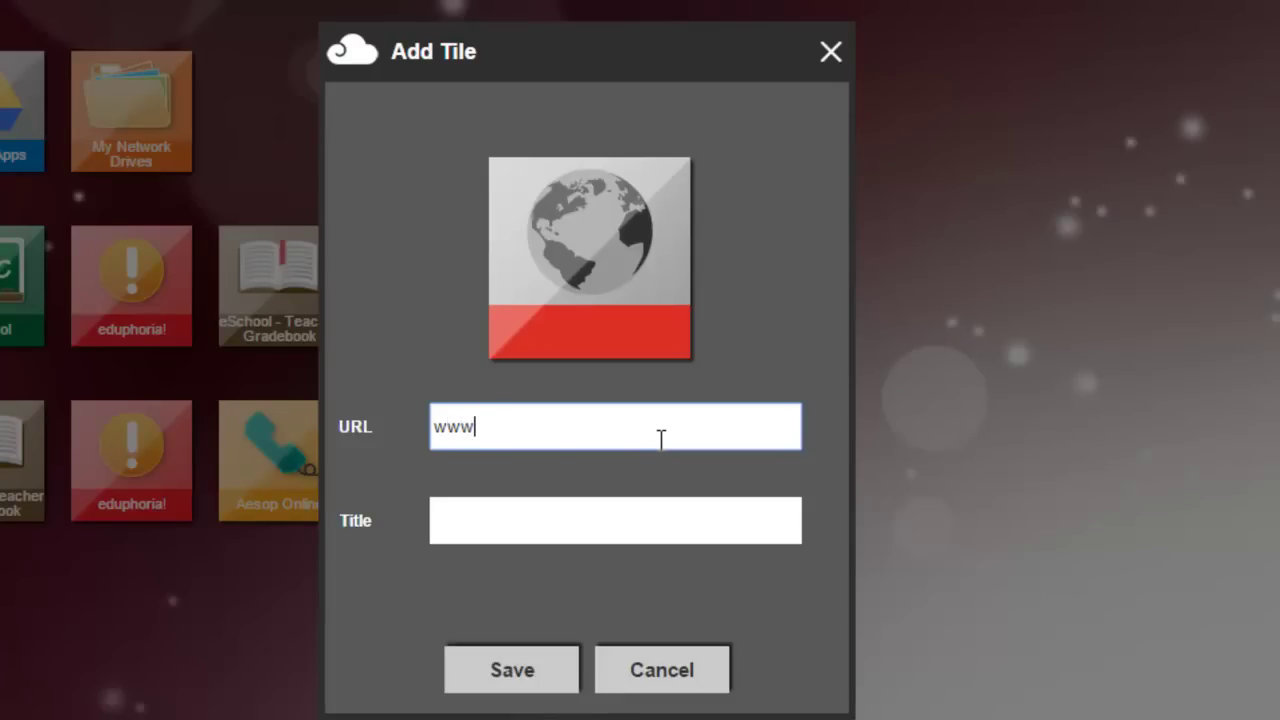
type(".cnn.com")
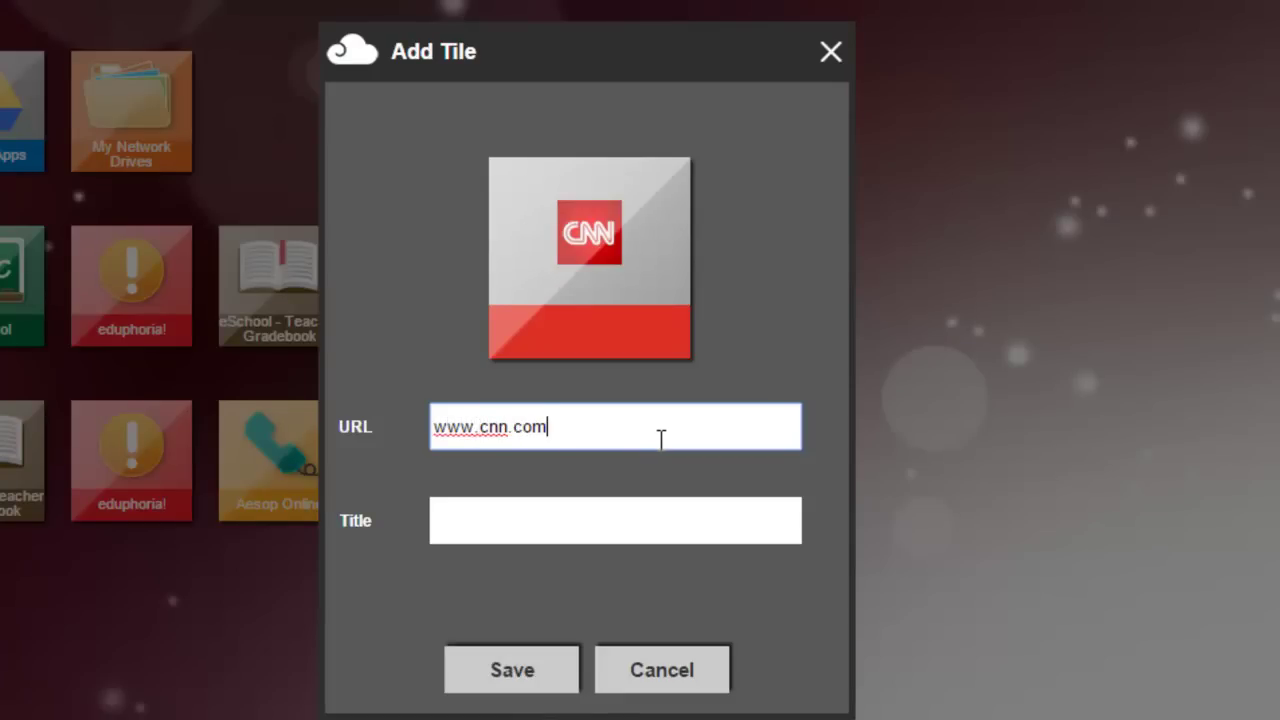
left_click(587, 517)
type("Dnn")
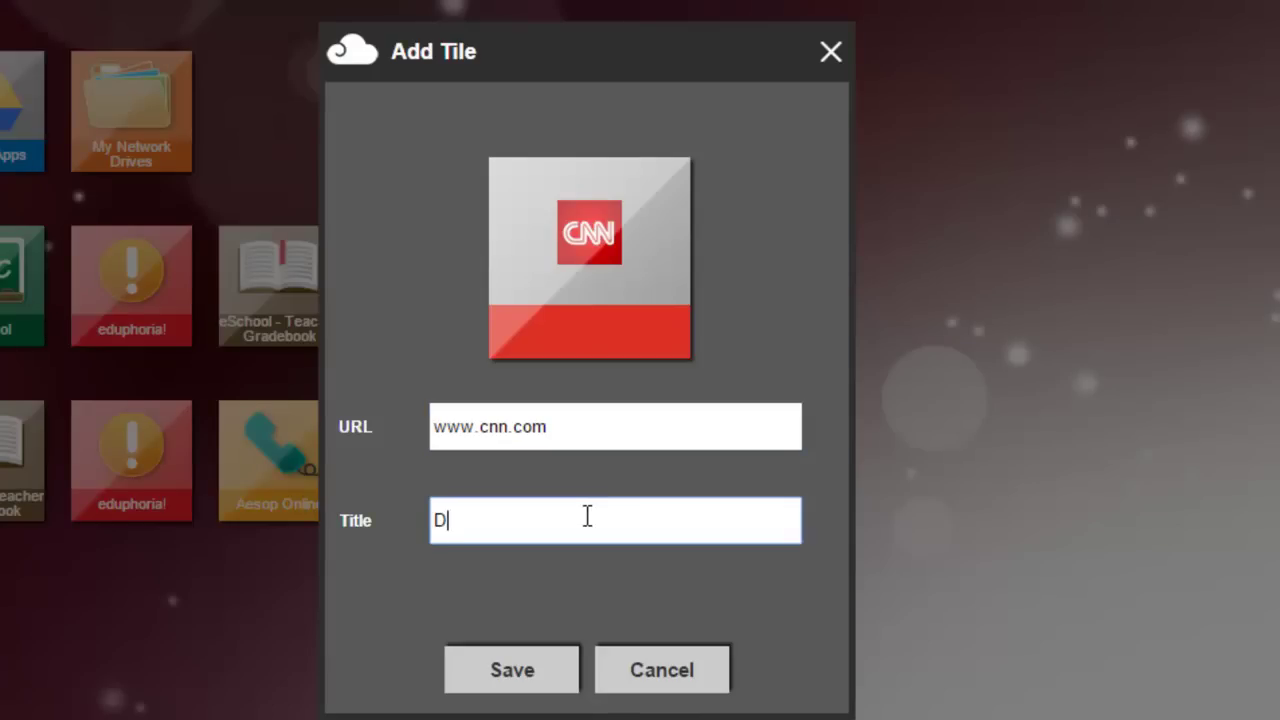
key("BackSpace")
key("BackSpace")
key("BackSpace")
type("Cnn")
key("BackSpace")
key("BackSpace")
type("NN")
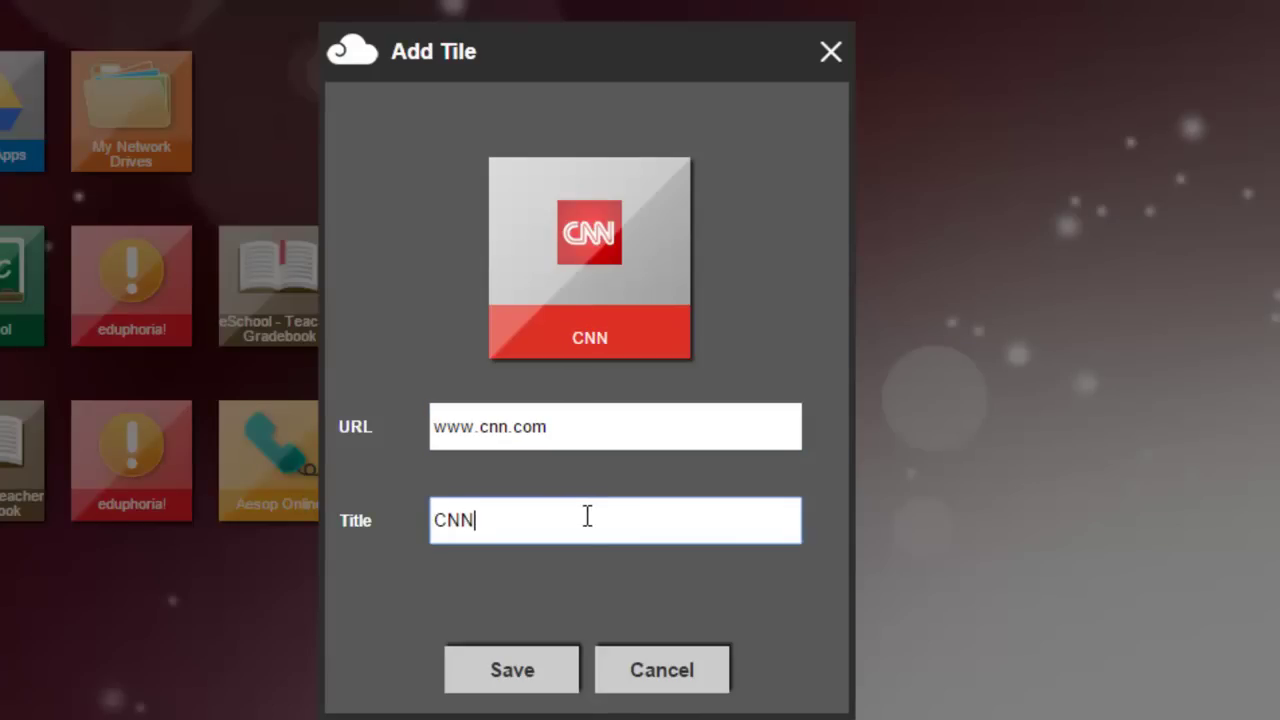
left_click(534, 676)
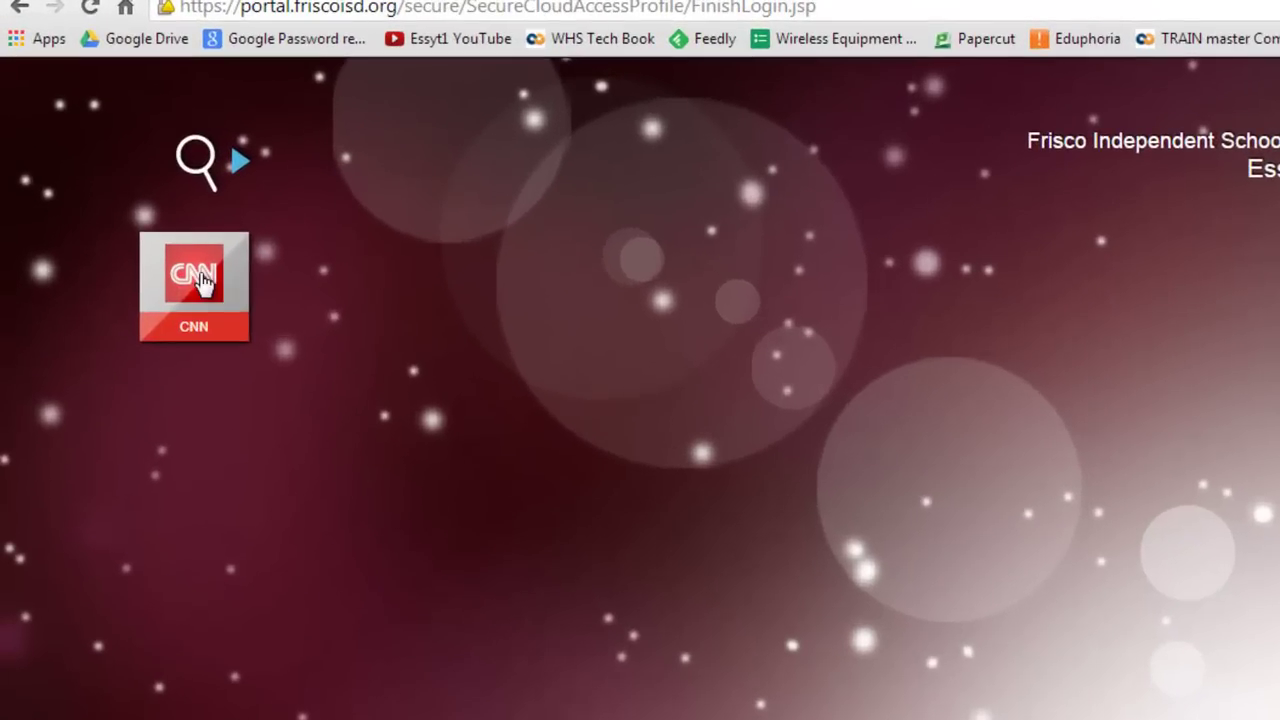
Show the action menu for the CNN tile on the My Tiles page
right_click(143, 199)
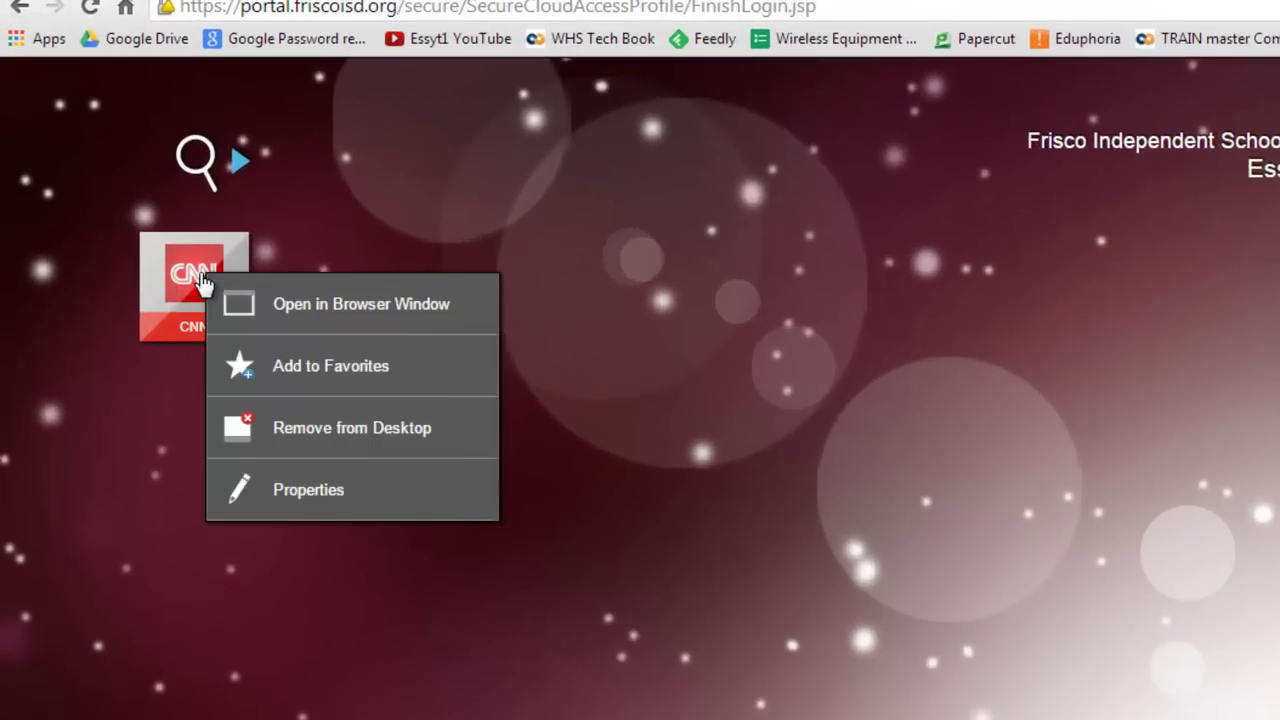